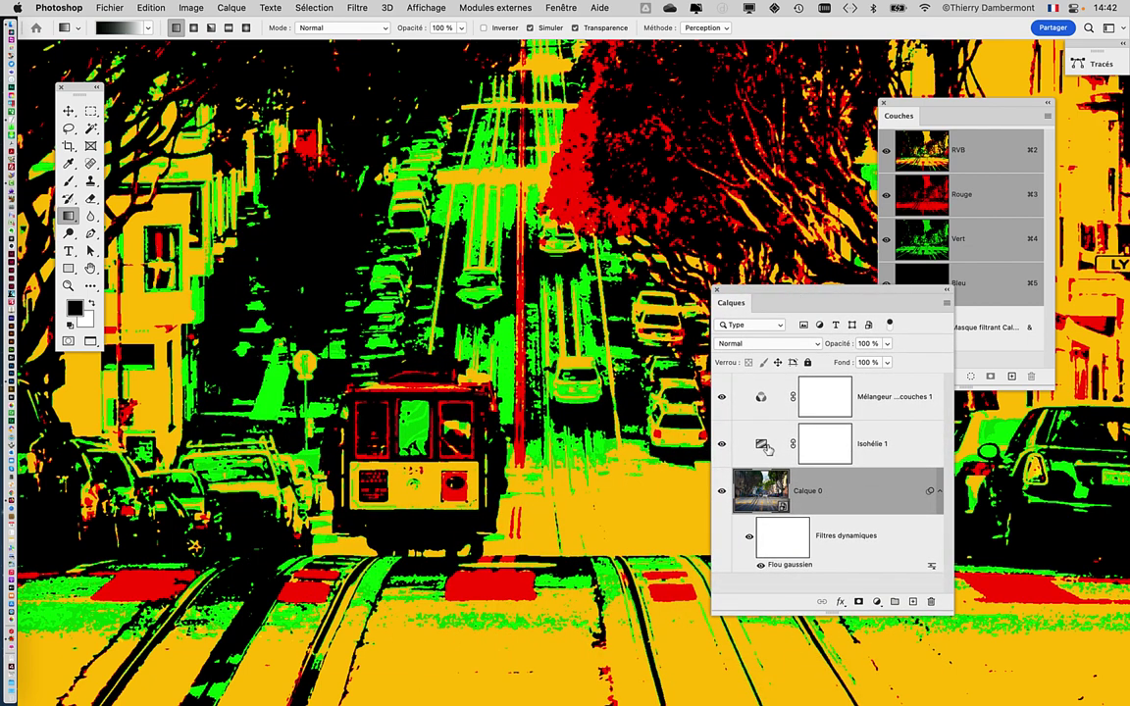
# Step: Set the radius of the Gaussian blur smart filter on Calque 0 to 2.4 pixels
pyautogui.doubleClick(763, 444)
pyautogui.click(745, 502)
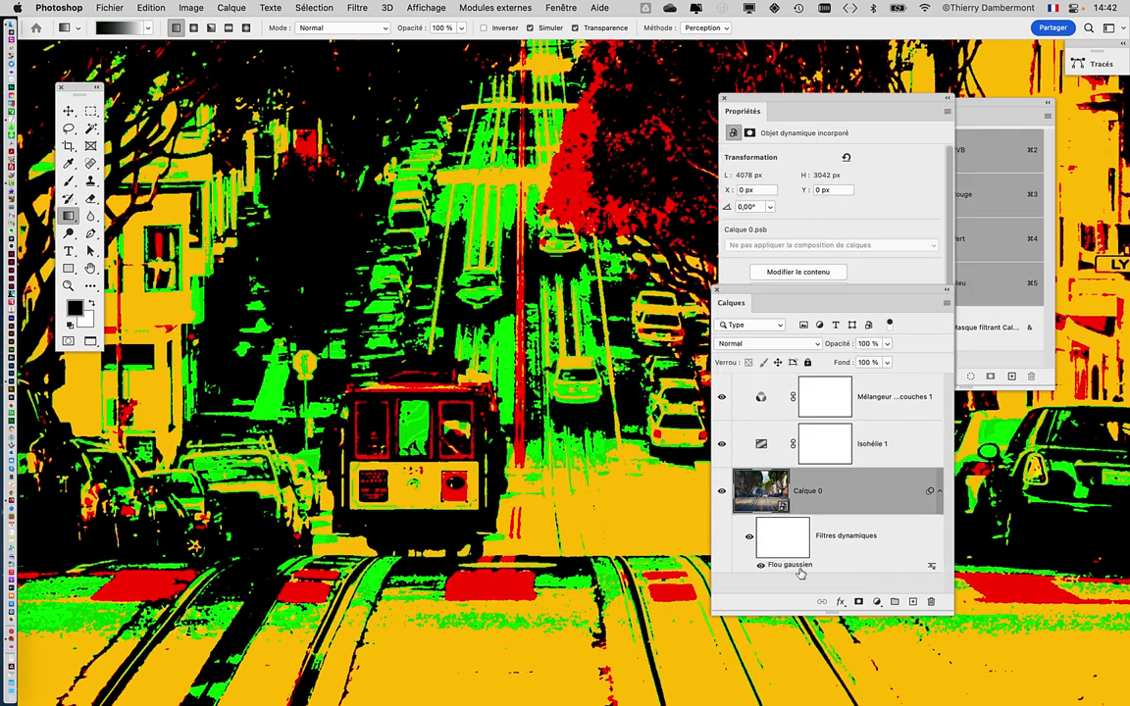
pyautogui.doubleClick(790, 565)
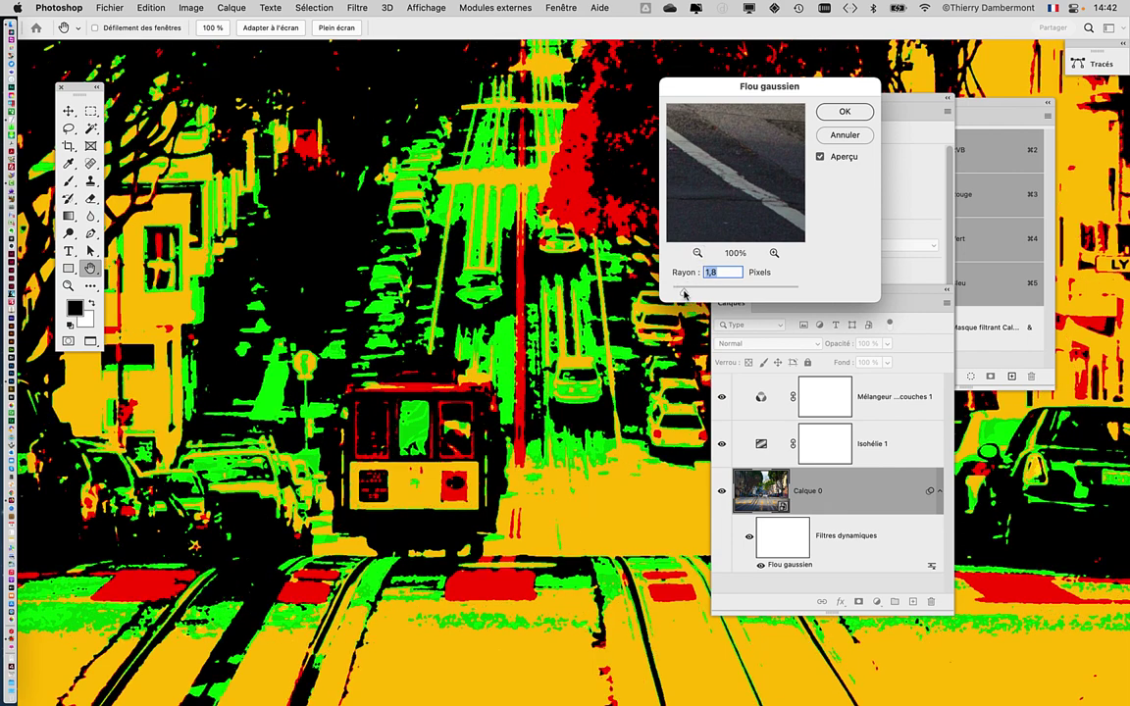
pyautogui.moveTo(684, 295); pyautogui.dragTo(691, 293)
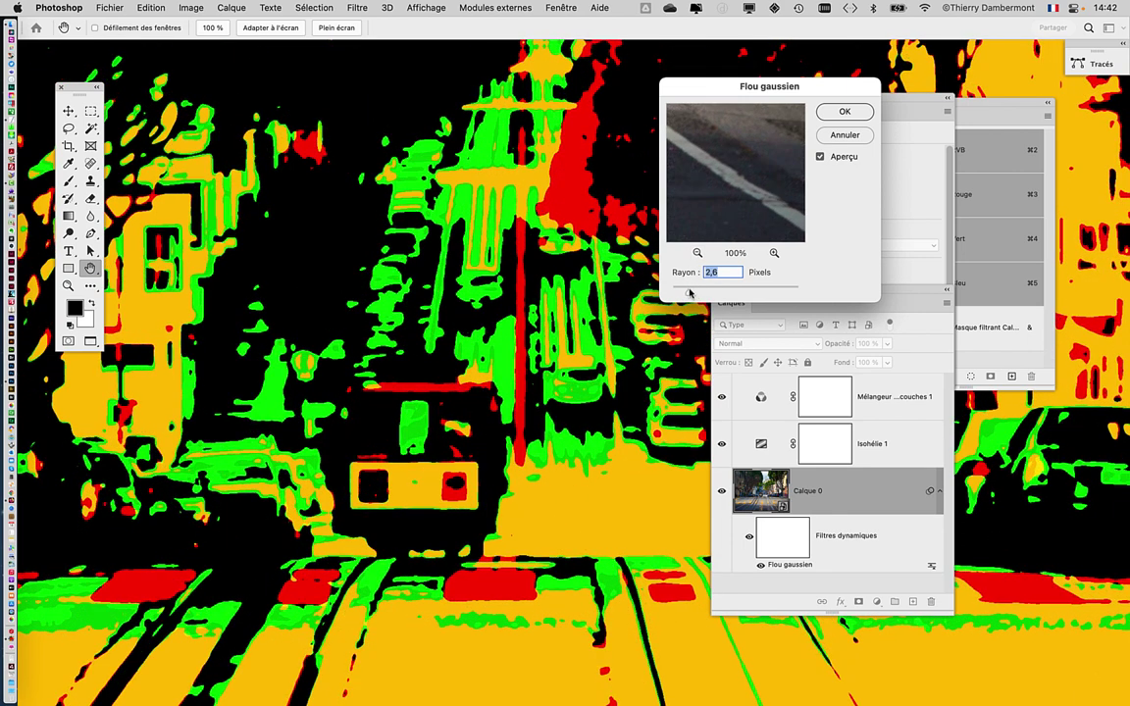
pyautogui.moveTo(689, 292); pyautogui.dragTo(688, 292)
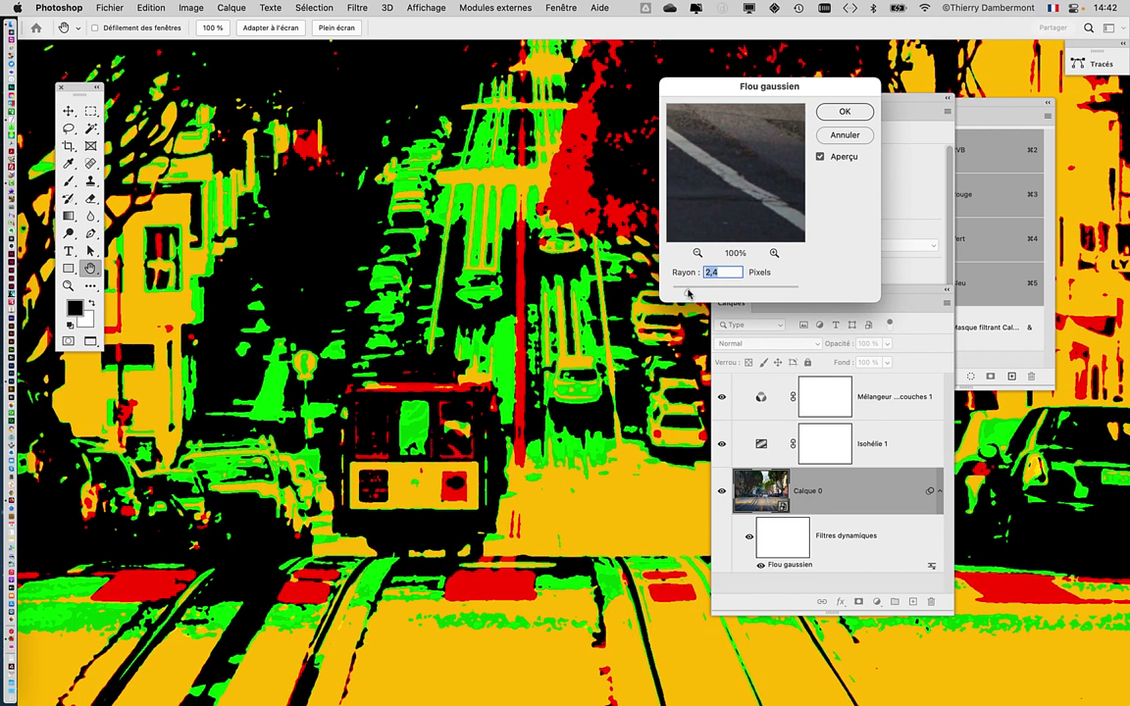
pyautogui.press('Return')
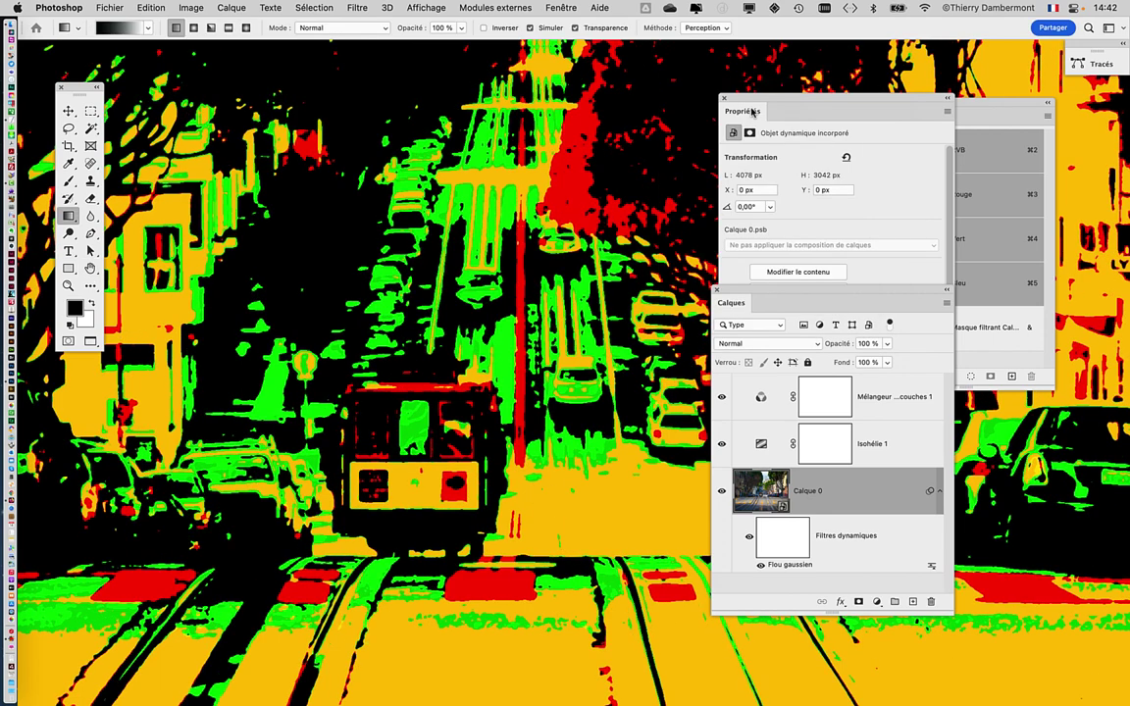
# Step: Close the Properties and Channels panels and reposition the Layers panel over the image
pyautogui.click(722, 97)
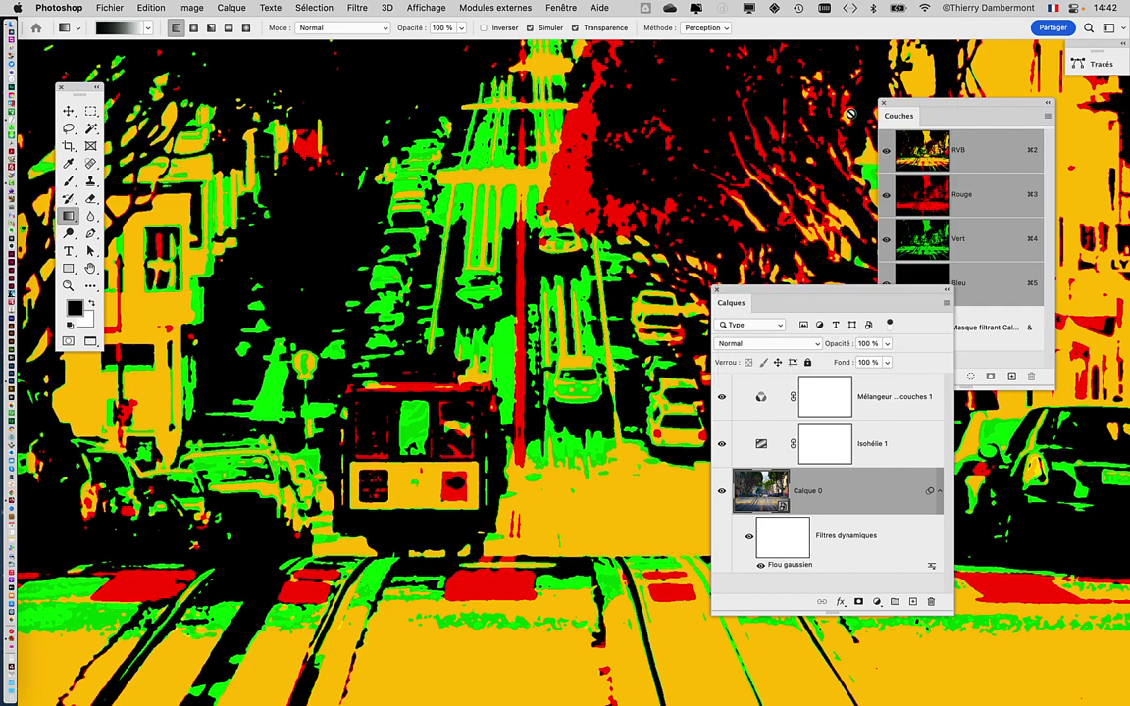
pyautogui.click(880, 102)
pyautogui.moveTo(775, 291); pyautogui.dragTo(687, 124)
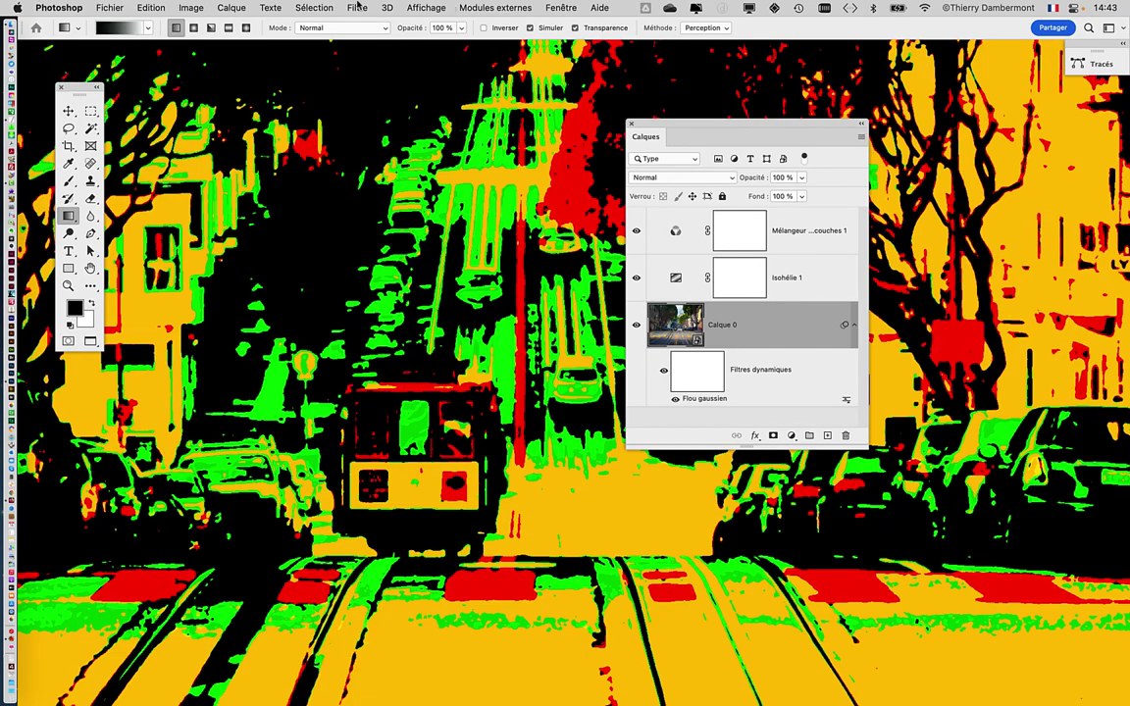
pyautogui.click(358, 7)
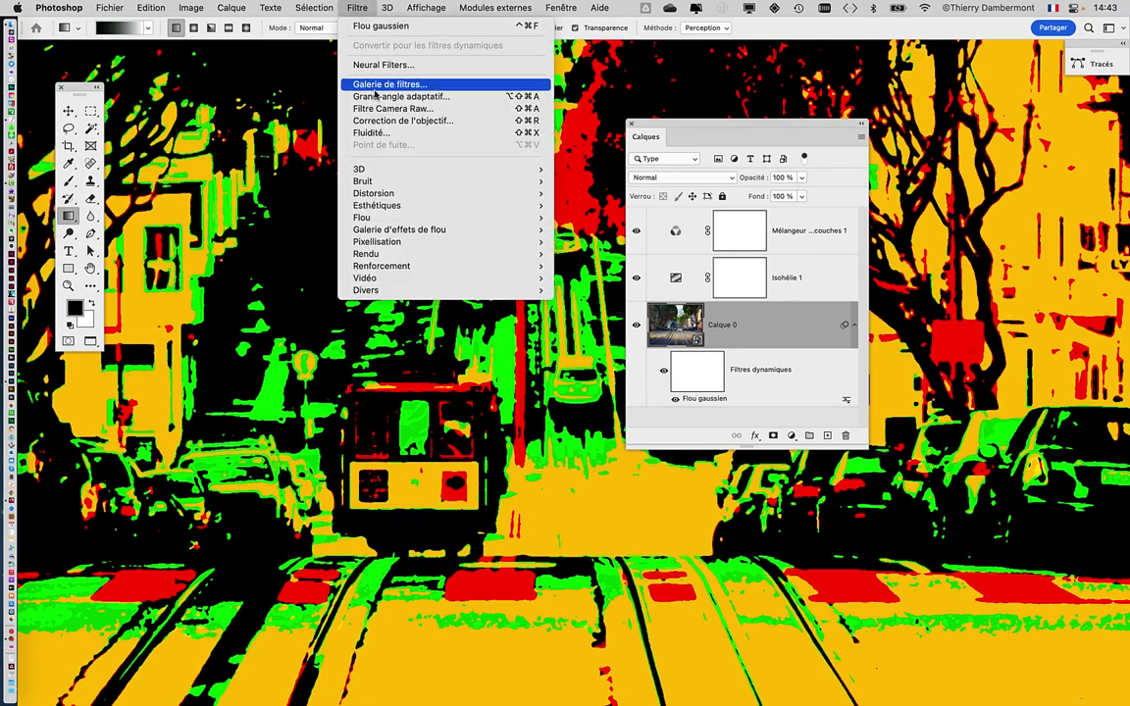
pyautogui.moveTo(471, 218)
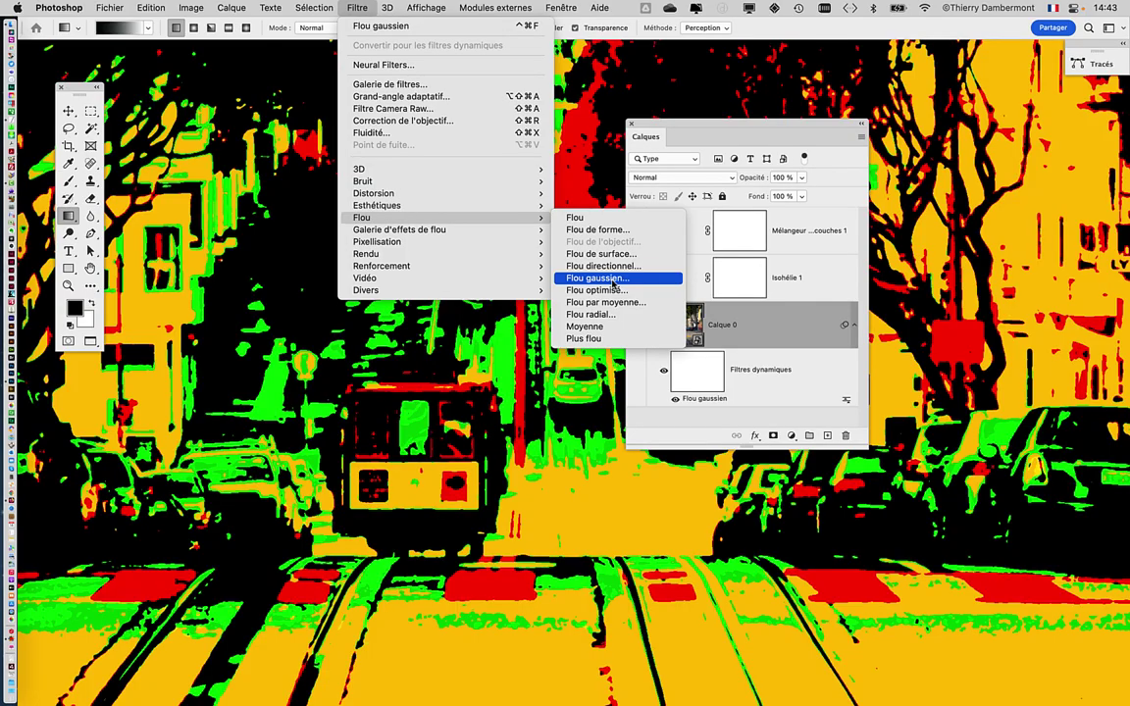
pyautogui.click(616, 285)
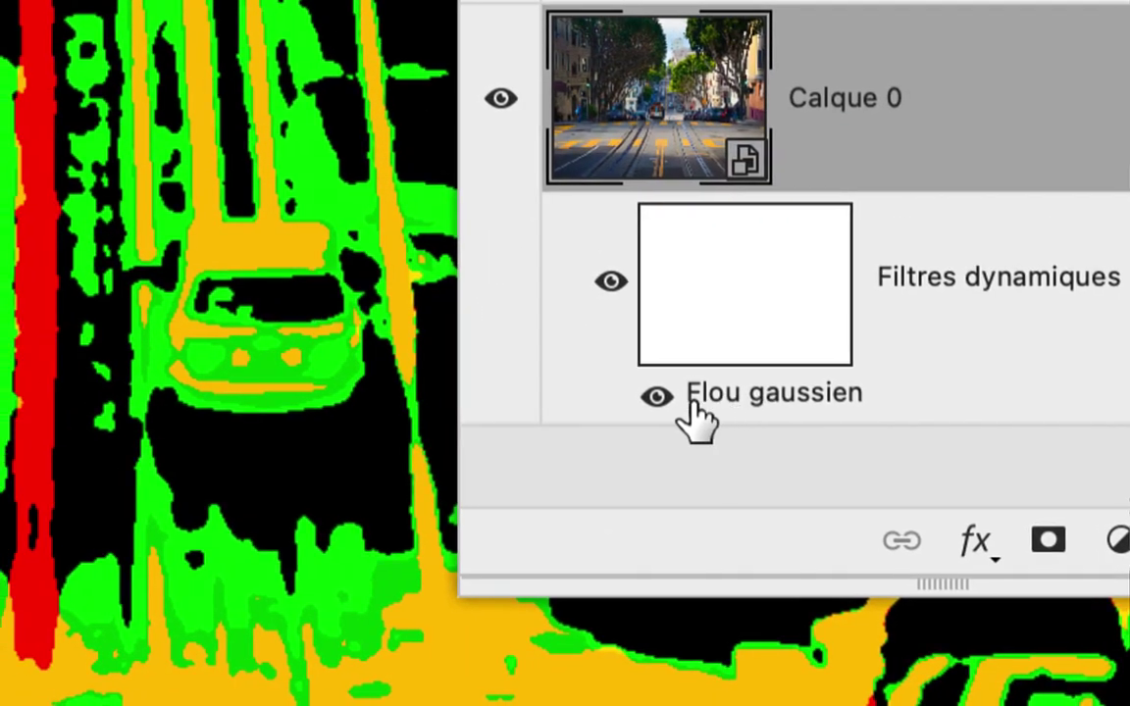
# Step: Compare the image without and with the Gaussian blur smart filter, and set the filter's radius to 2.5 pixels
pyautogui.click(605, 398)
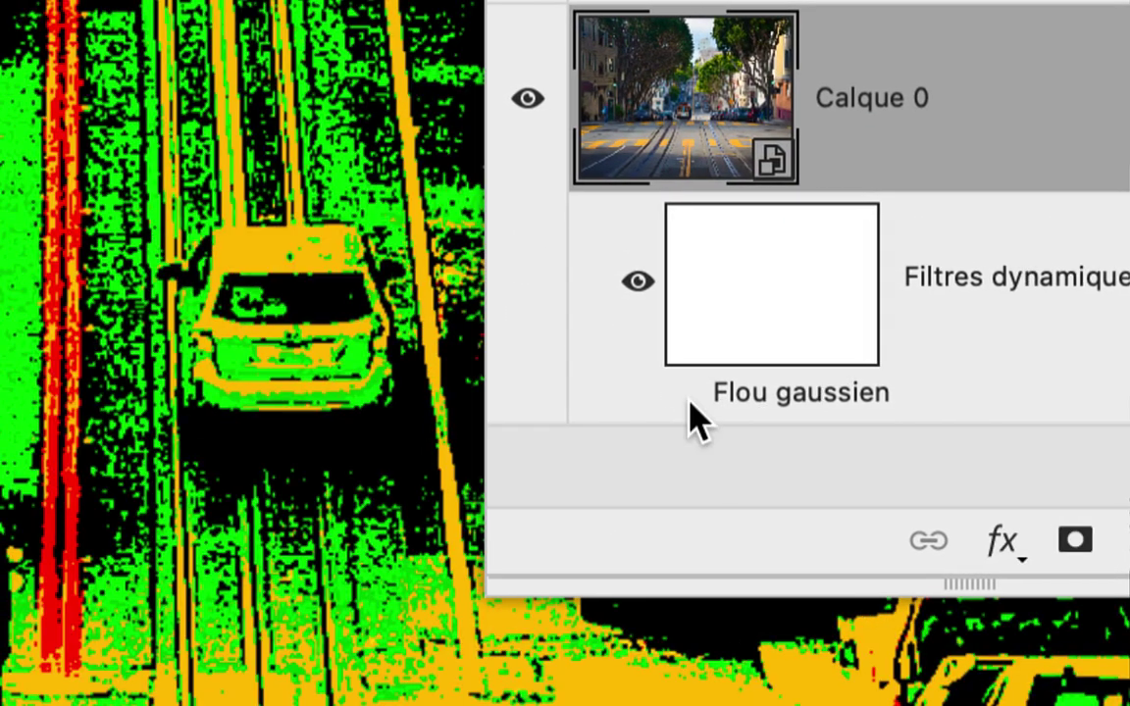
pyautogui.click(684, 398)
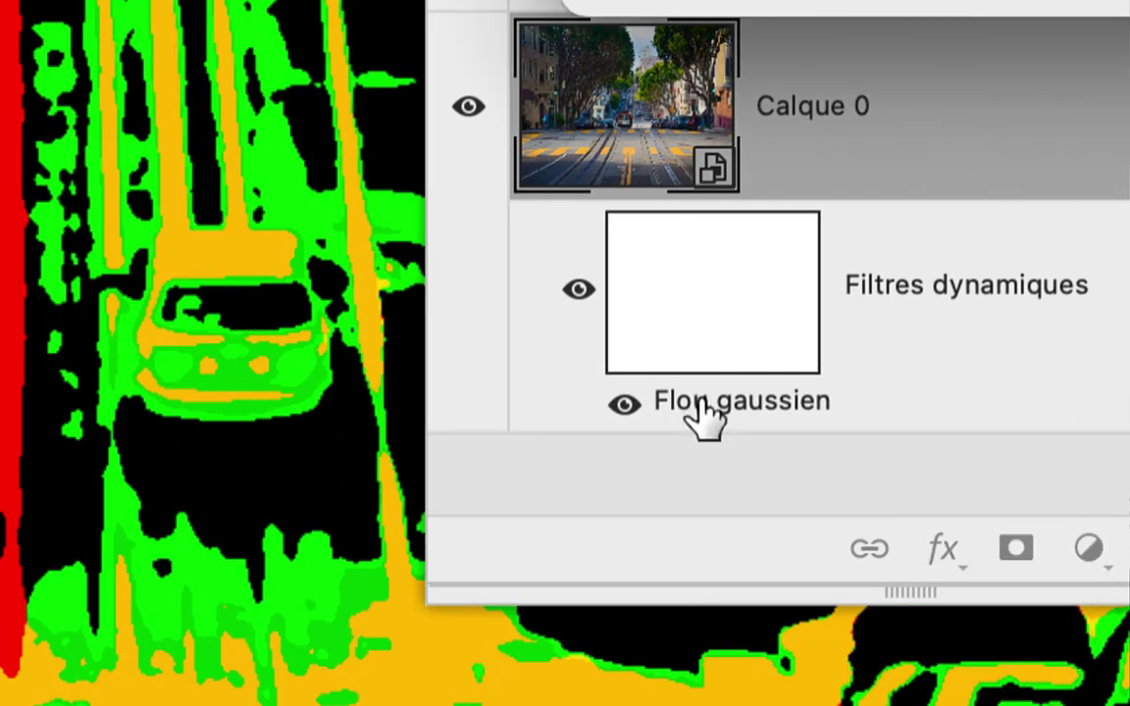
pyautogui.doubleClick(705, 417)
pyautogui.press('alt')
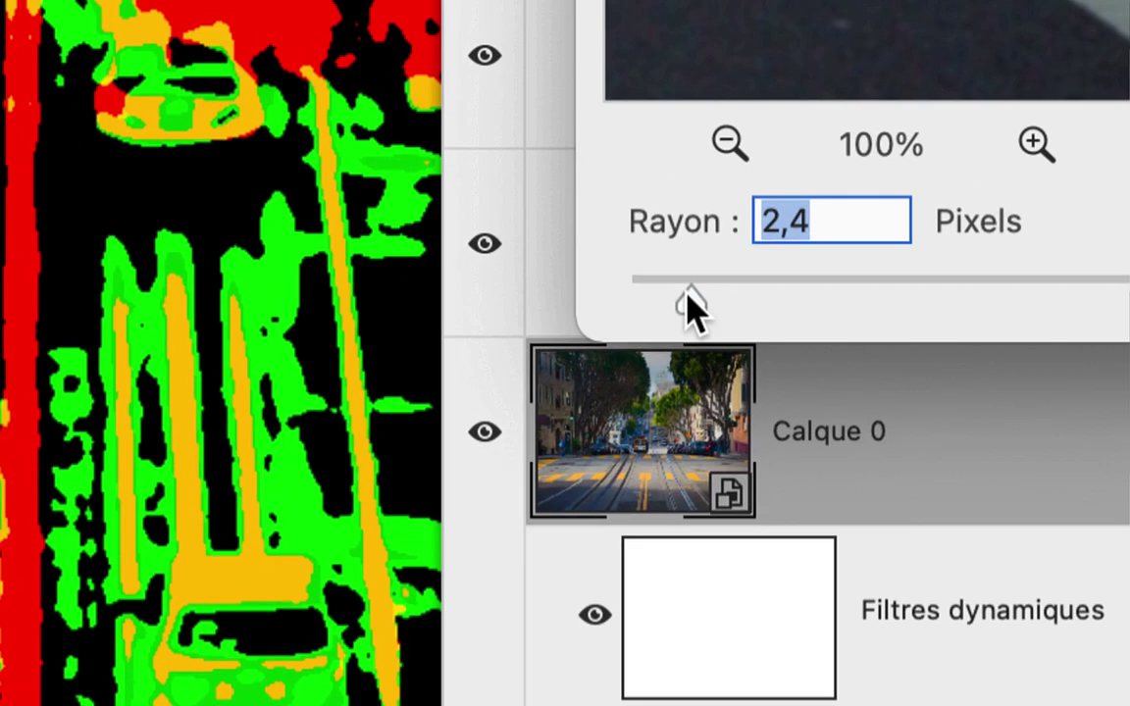
pyautogui.moveTo(673, 253); pyautogui.dragTo(675, 294)
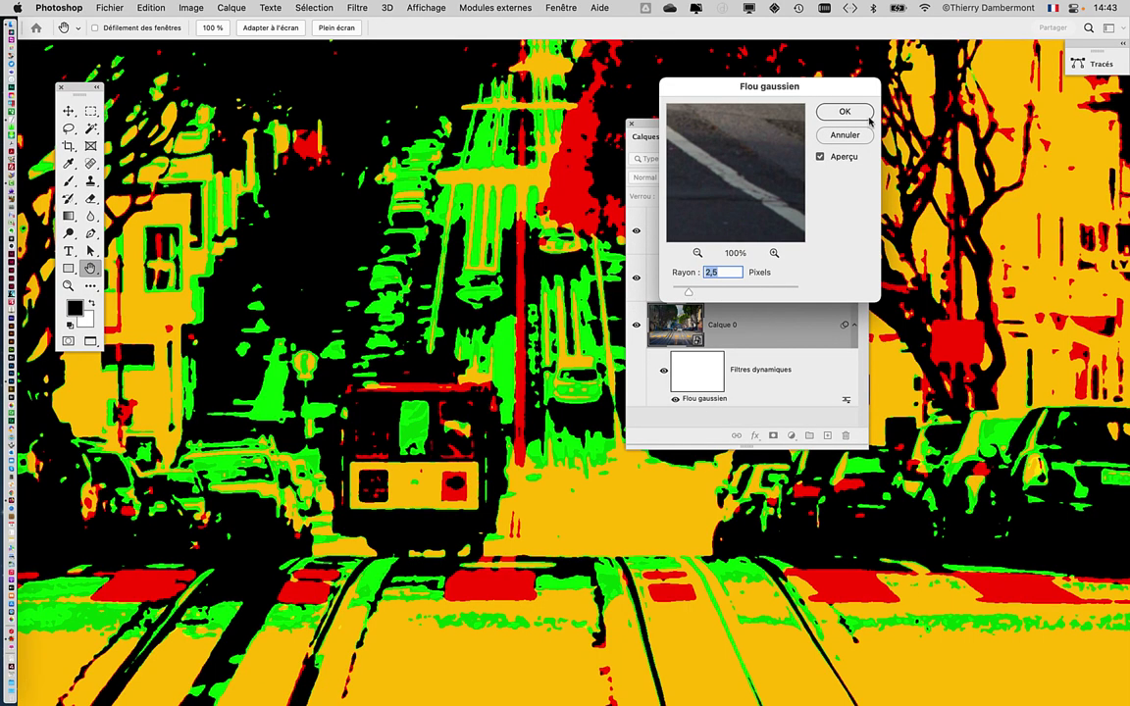
pyautogui.click(852, 113)
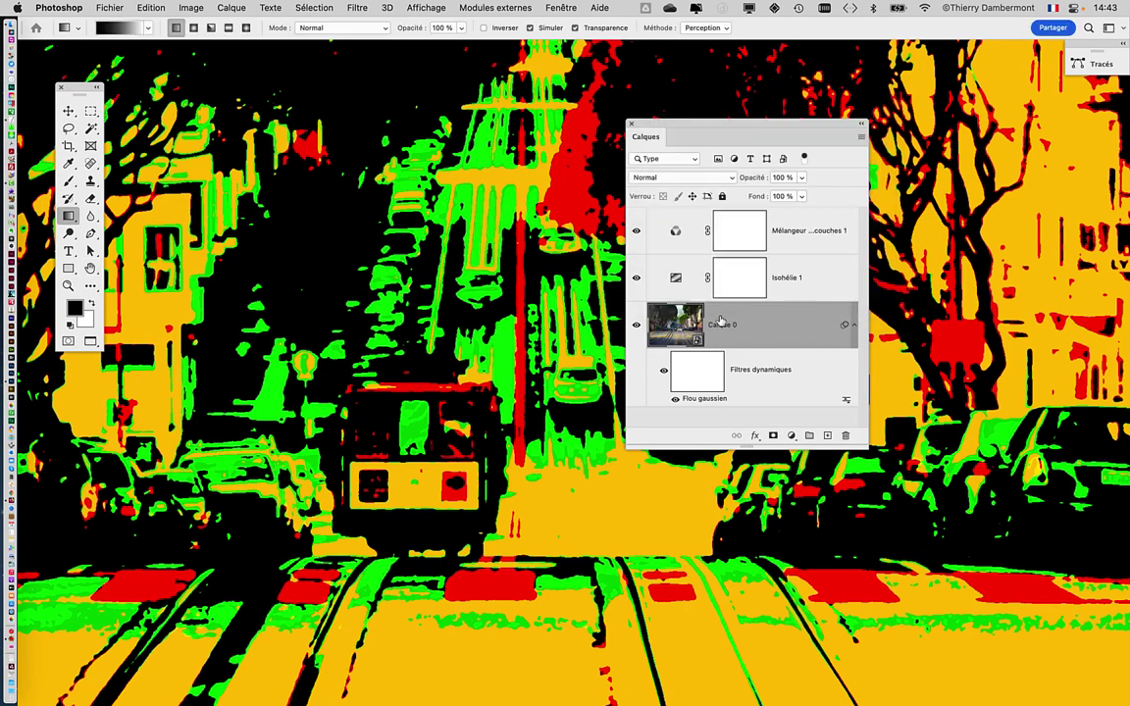
# Step: Hide the Isohélie 1 layer, switch the channel mixer layer off and on, and examine the blurred tram up close
pyautogui.click(638, 279)
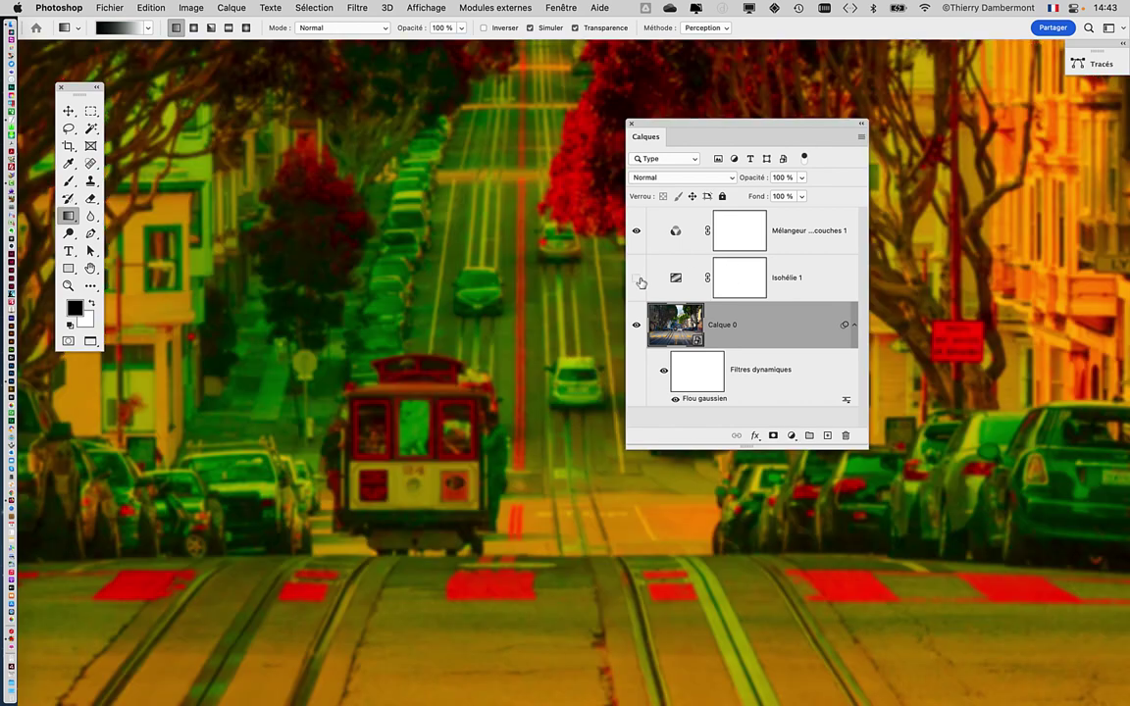
pyautogui.moveTo(659, 127); pyautogui.dragTo(892, 177)
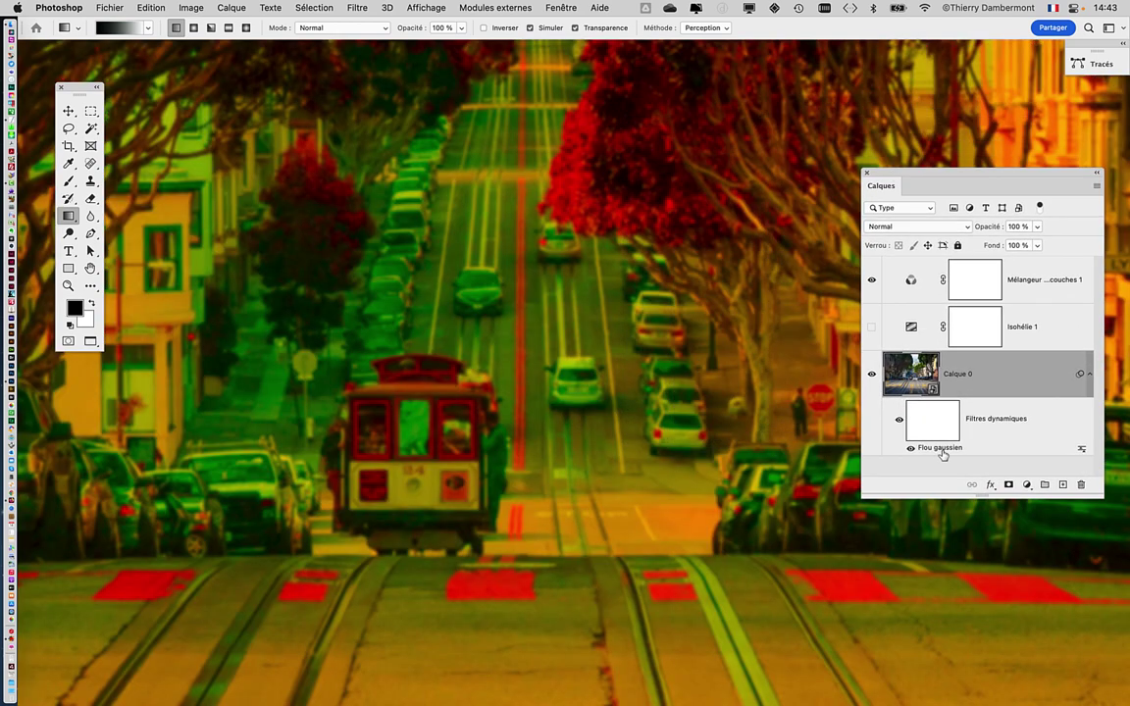
pyautogui.click(871, 280)
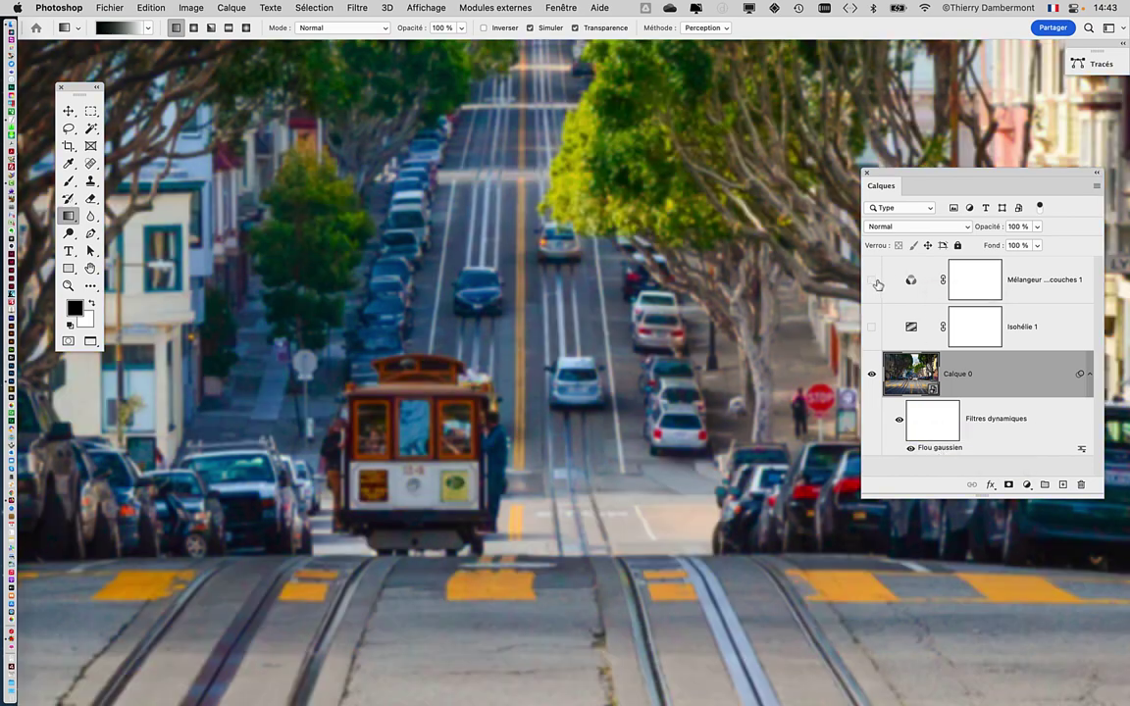
pyautogui.click(872, 280)
pyautogui.scroll(3, 396, 443)
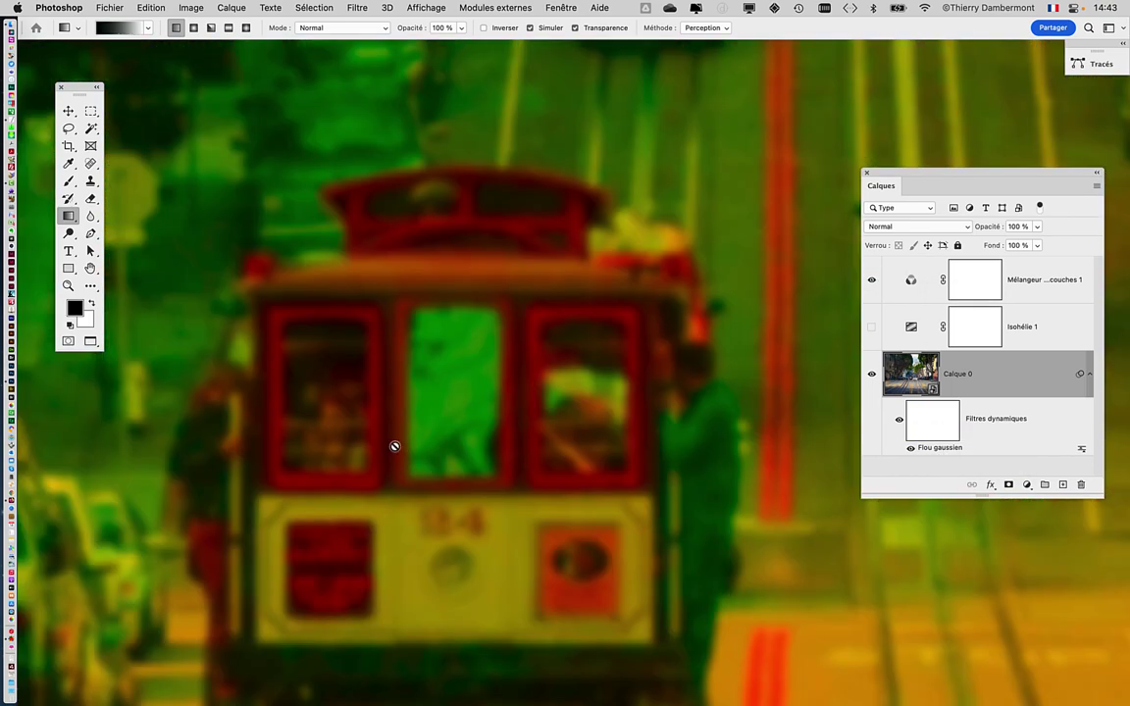
pyautogui.scroll(-3, 398, 443)
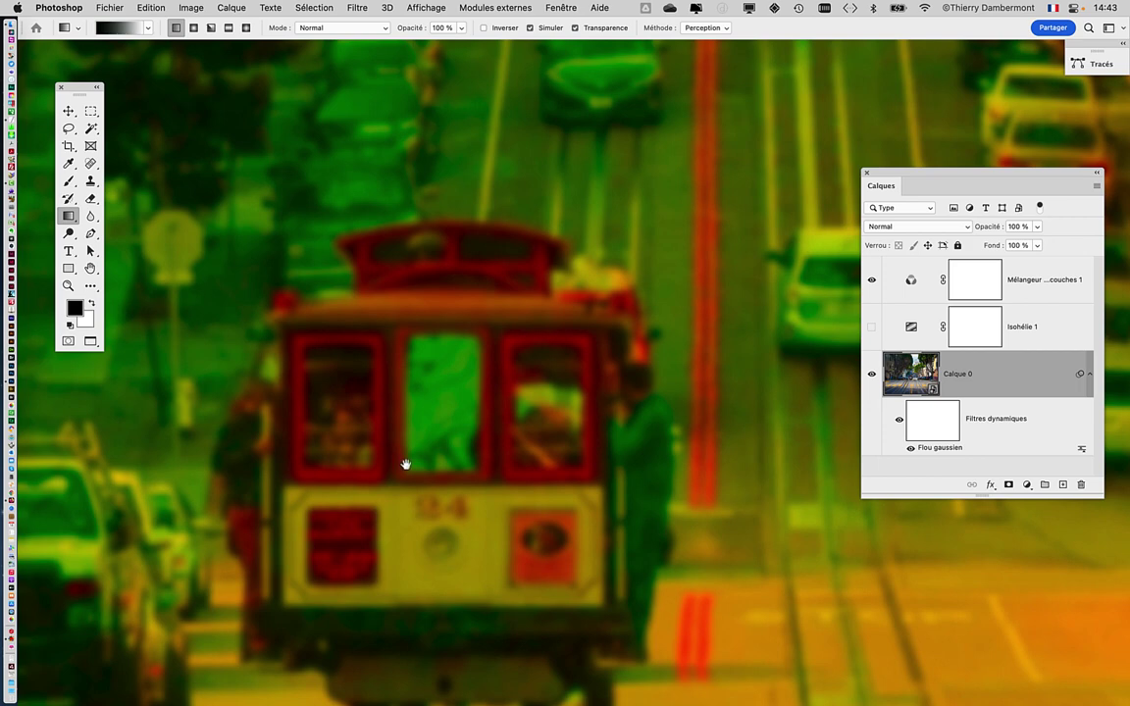
pyautogui.moveTo(403, 464); pyautogui.dragTo(393, 347)
pyautogui.scroll(-3, 392, 347)
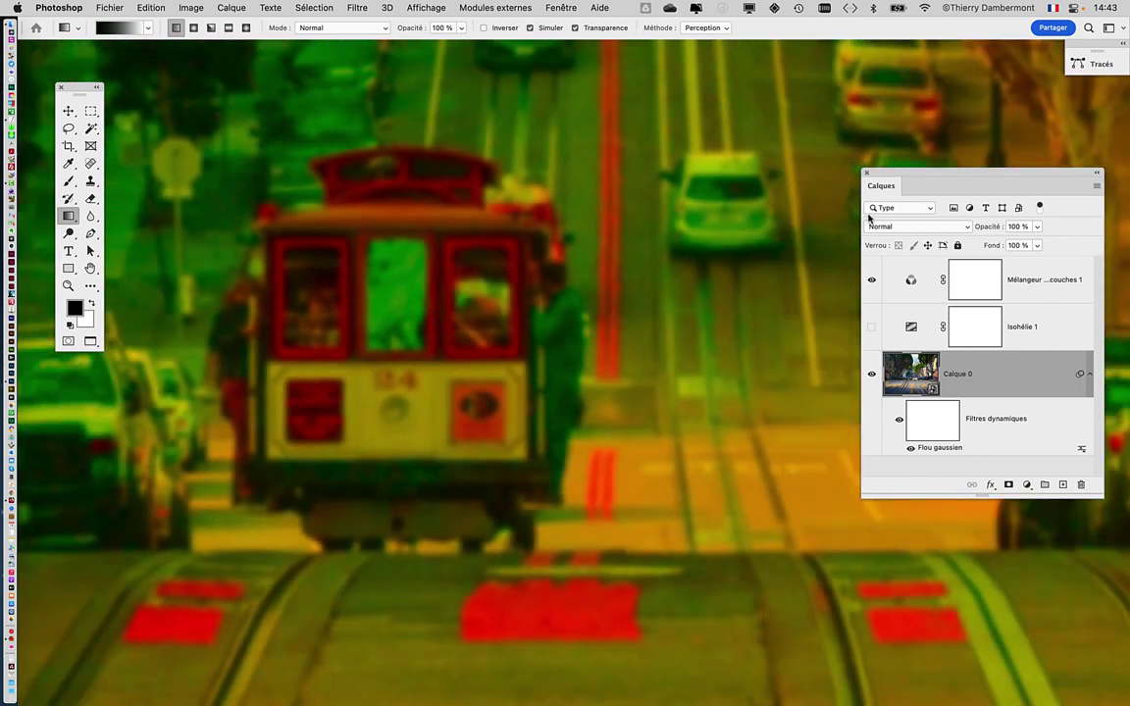
# Step: Select the Isohélie 1 adjustment layer and make it visible again, with the Layers panel moved beside the tram
pyautogui.moveTo(926, 173); pyautogui.dragTo(675, 125)
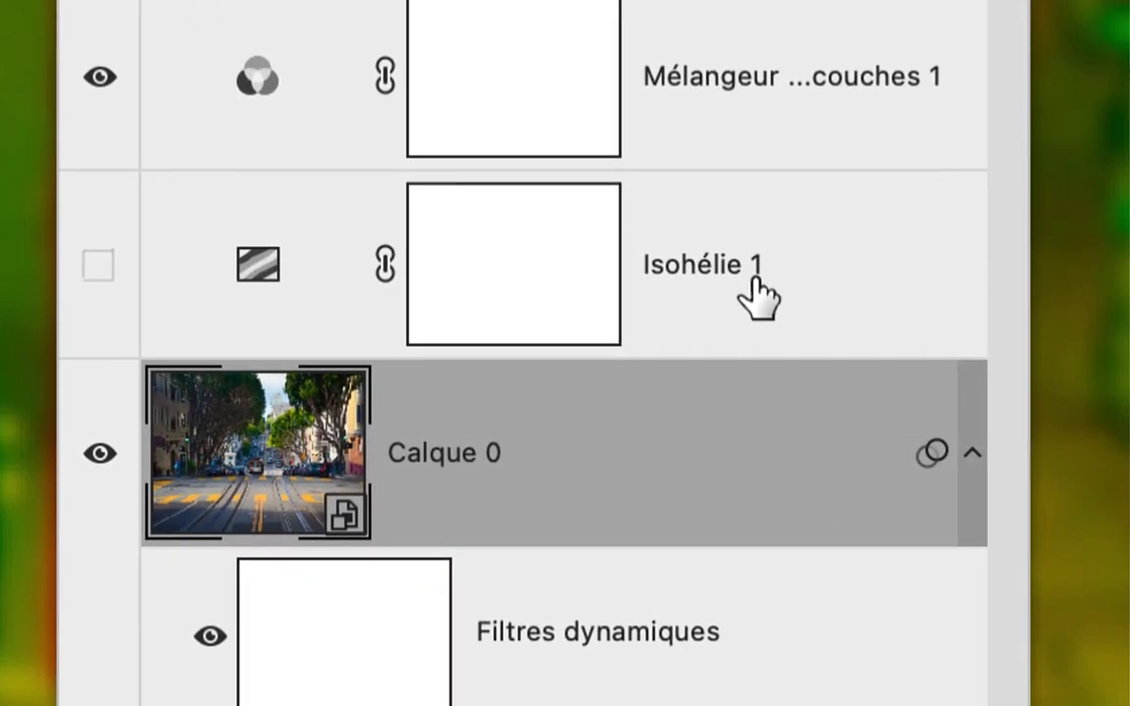
pyautogui.click(760, 286)
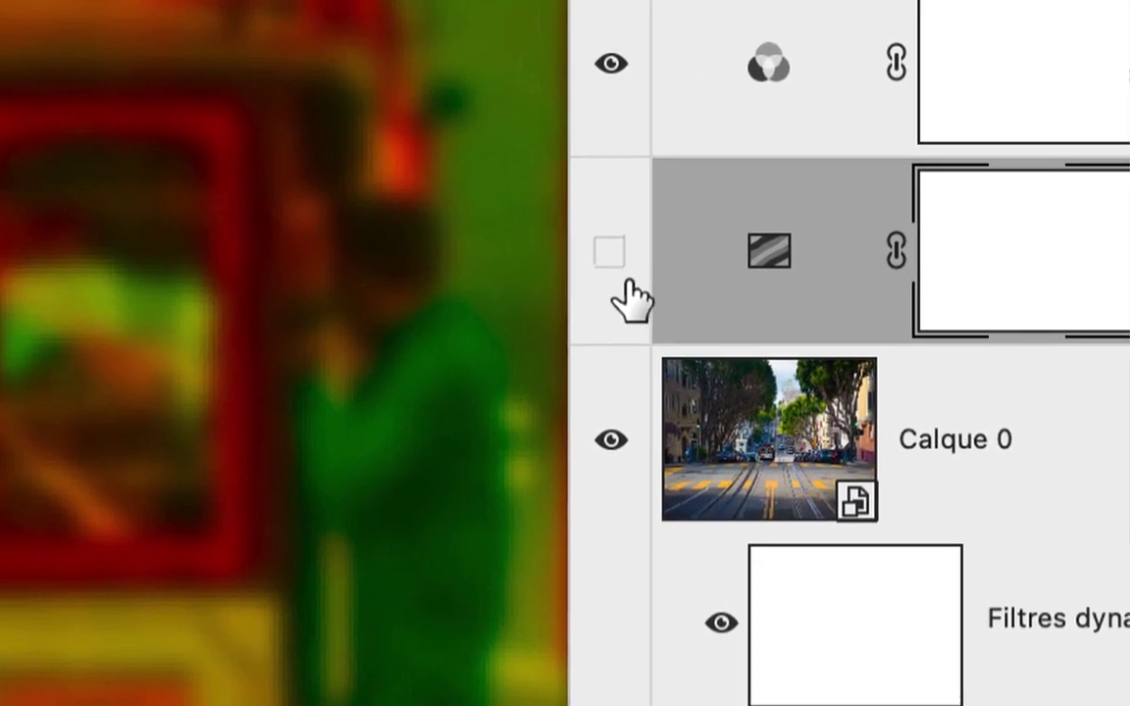
pyautogui.click(609, 255)
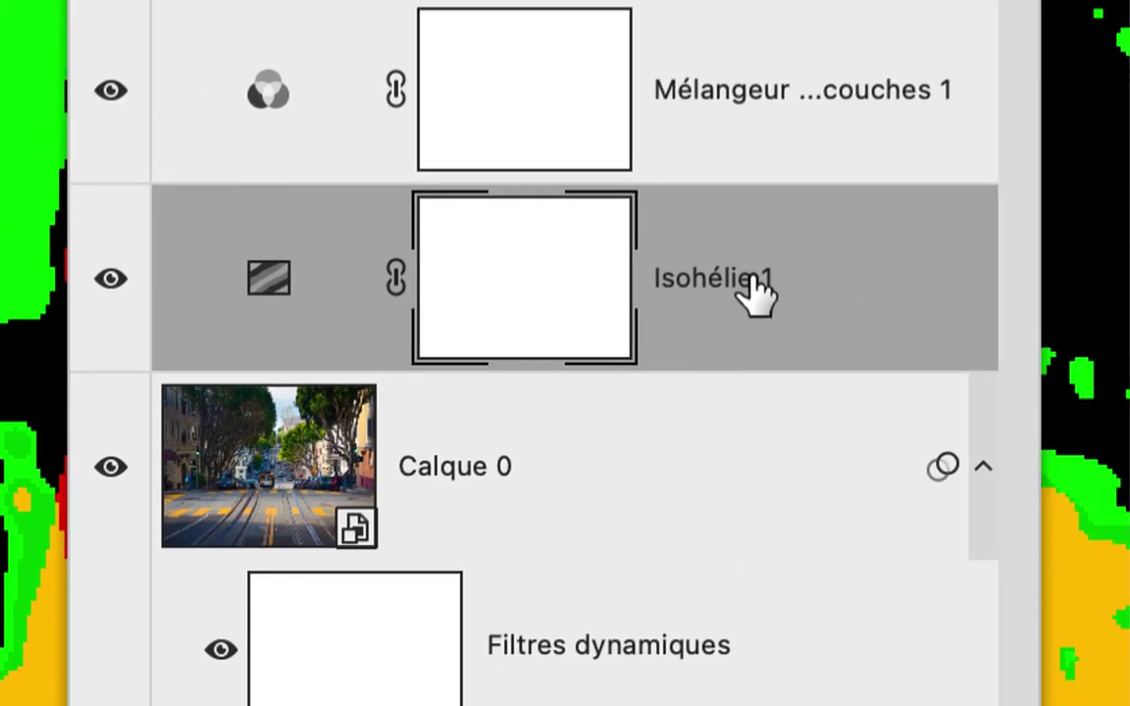
# Step: Open the Isohélie 1 adjustment's settings and examine its number of levels against the resulting flat colours
pyautogui.click(608, 269)
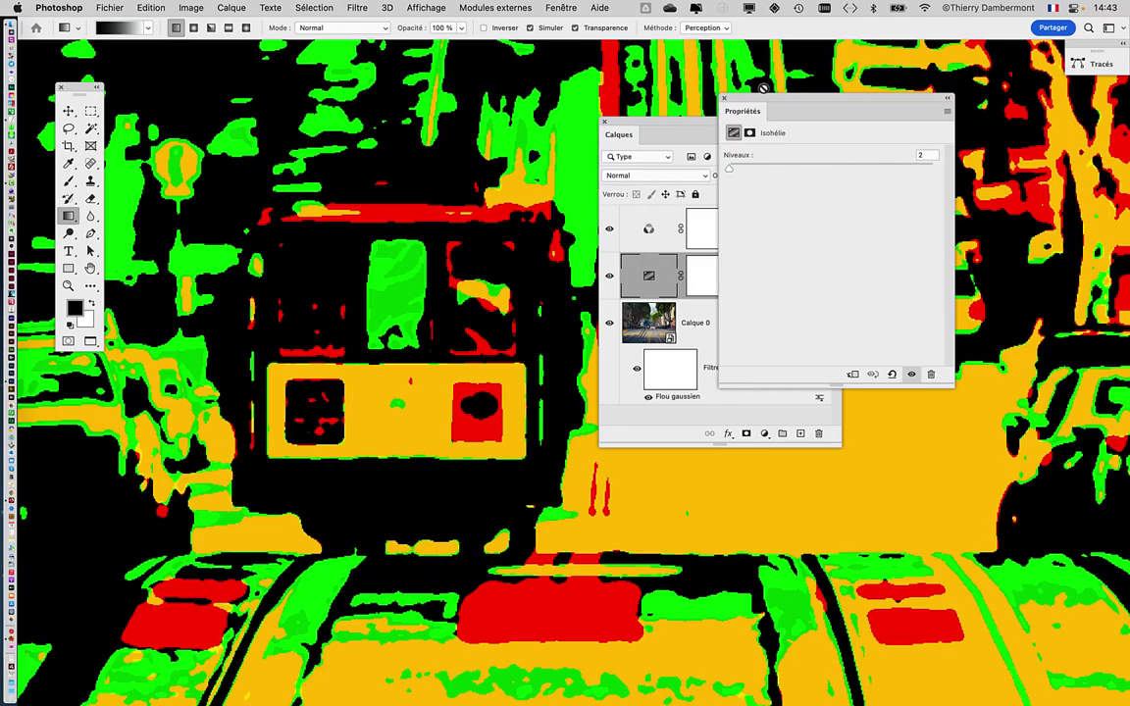
pyautogui.moveTo(759, 102); pyautogui.dragTo(783, 91)
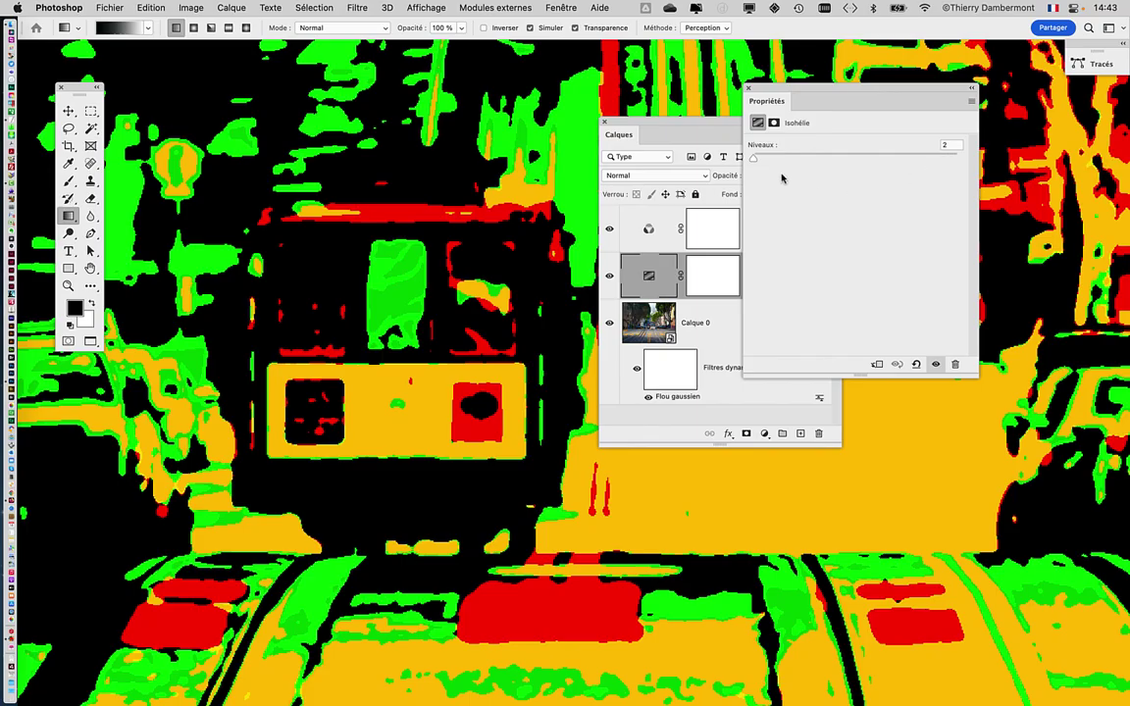
pyautogui.moveTo(753, 160); pyautogui.dragTo(753, 161)
pyautogui.moveTo(758, 159); pyautogui.dragTo(753, 158)
pyautogui.scroll(-6, 522, 318)
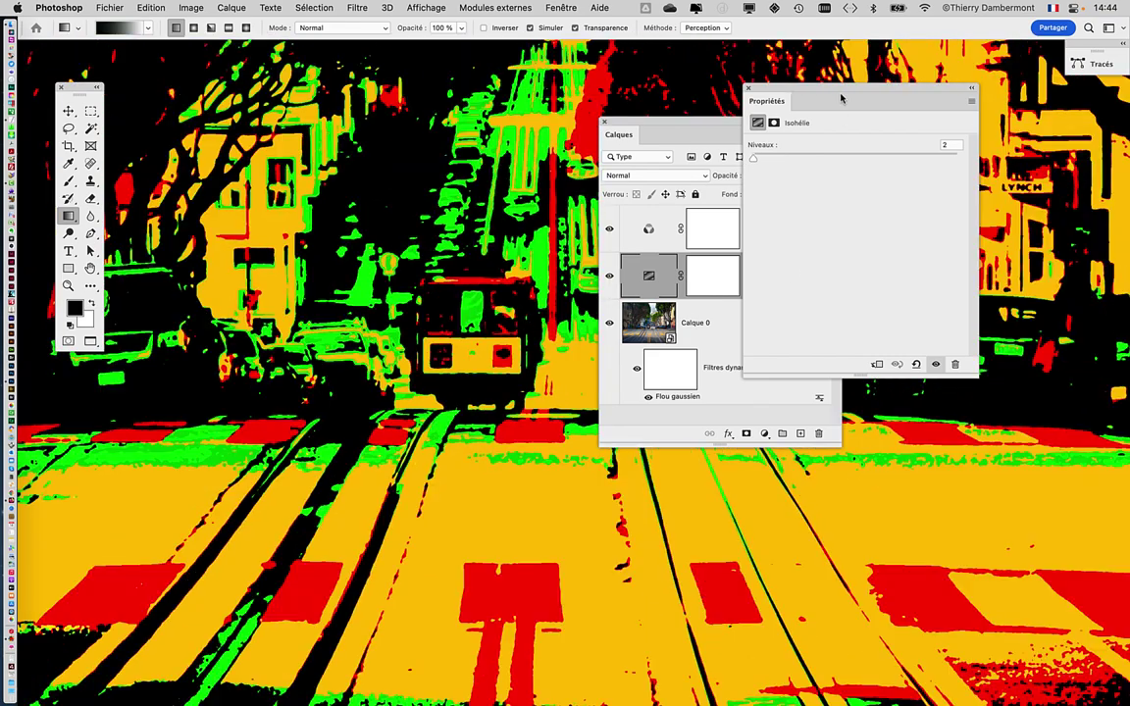
# Step: Close the posterize settings and compare the tram's detail with the Gaussian blur smart filter switched off and on
pyautogui.click(661, 115)
pyautogui.press('super+plus')
pyautogui.press('super+plus')
pyautogui.press('super+plus')
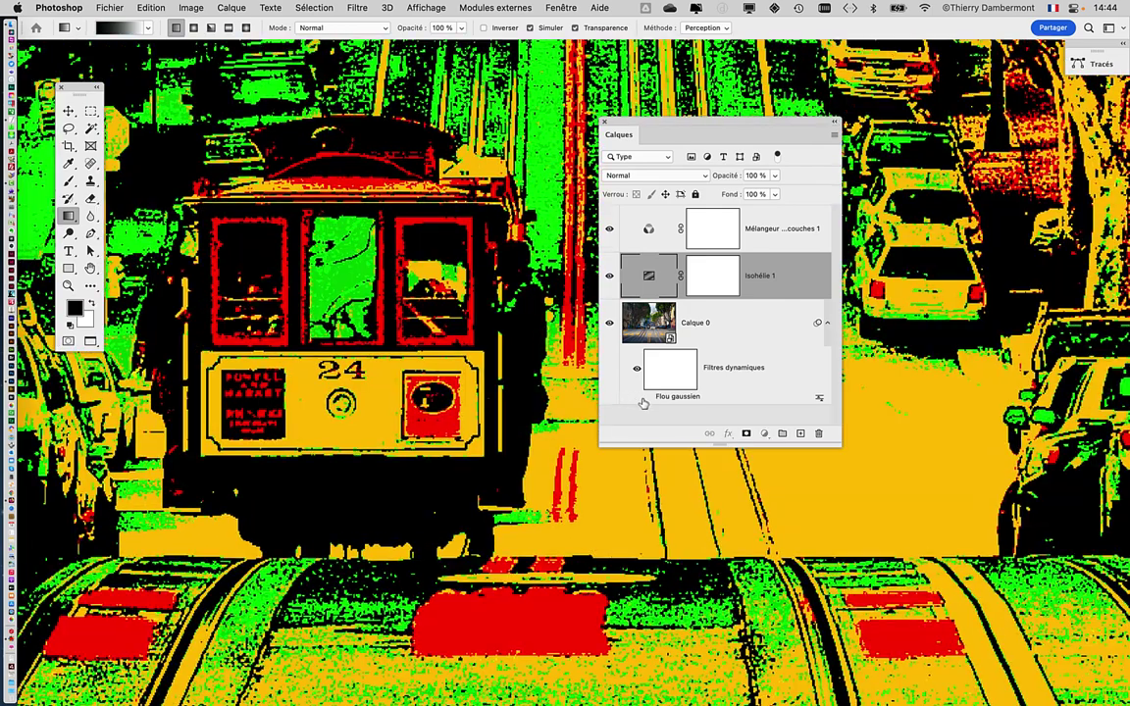
pyautogui.click(643, 396)
pyautogui.click(647, 399)
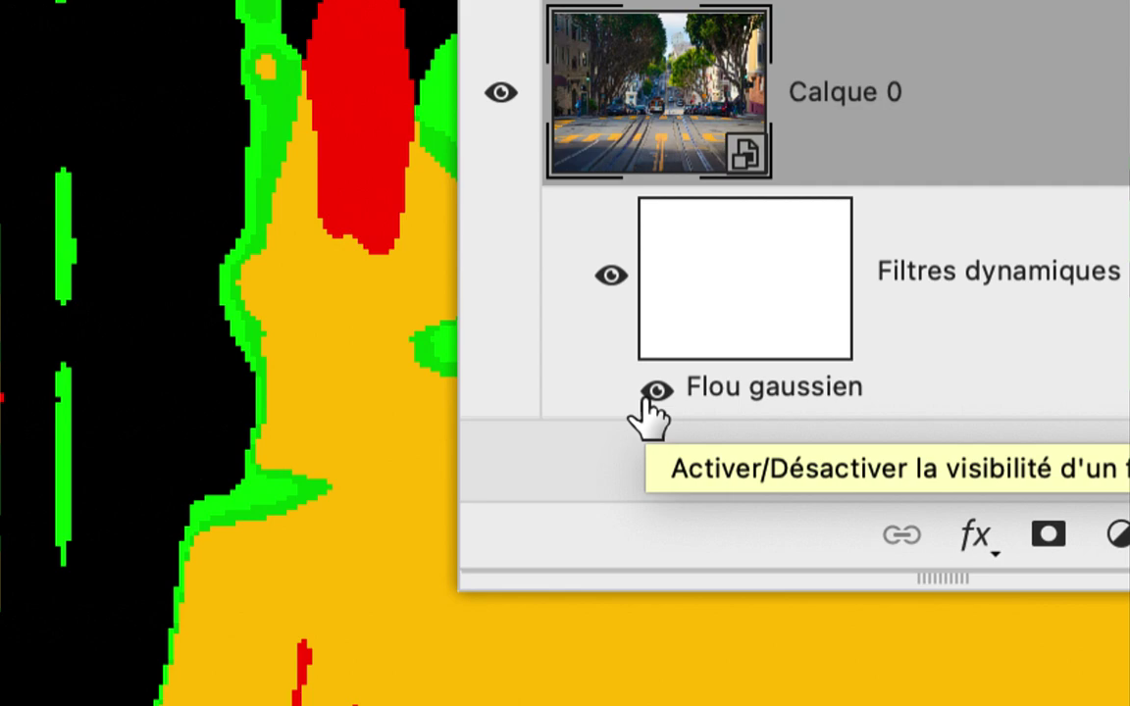
pyautogui.click(648, 398)
pyautogui.click(647, 397)
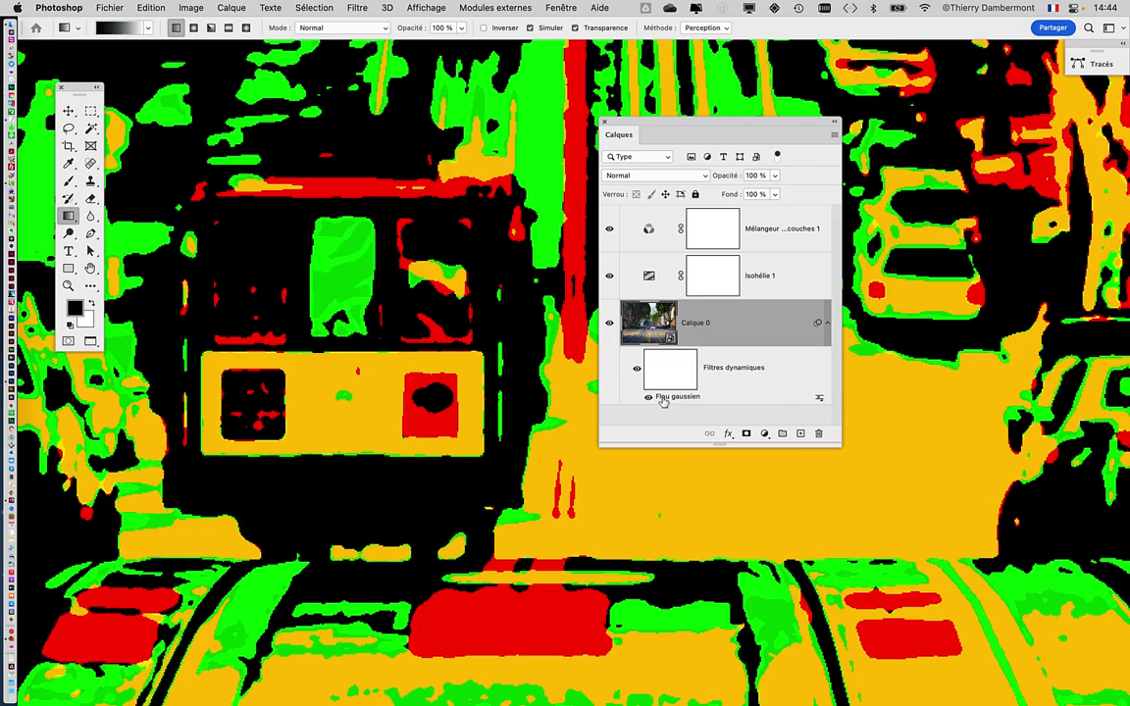
# Step: Set the radius of the Gaussian blur smart filter on Calque 0 to 1.5 pixels and move the Layers panel aside
pyautogui.doubleClick(663, 398)
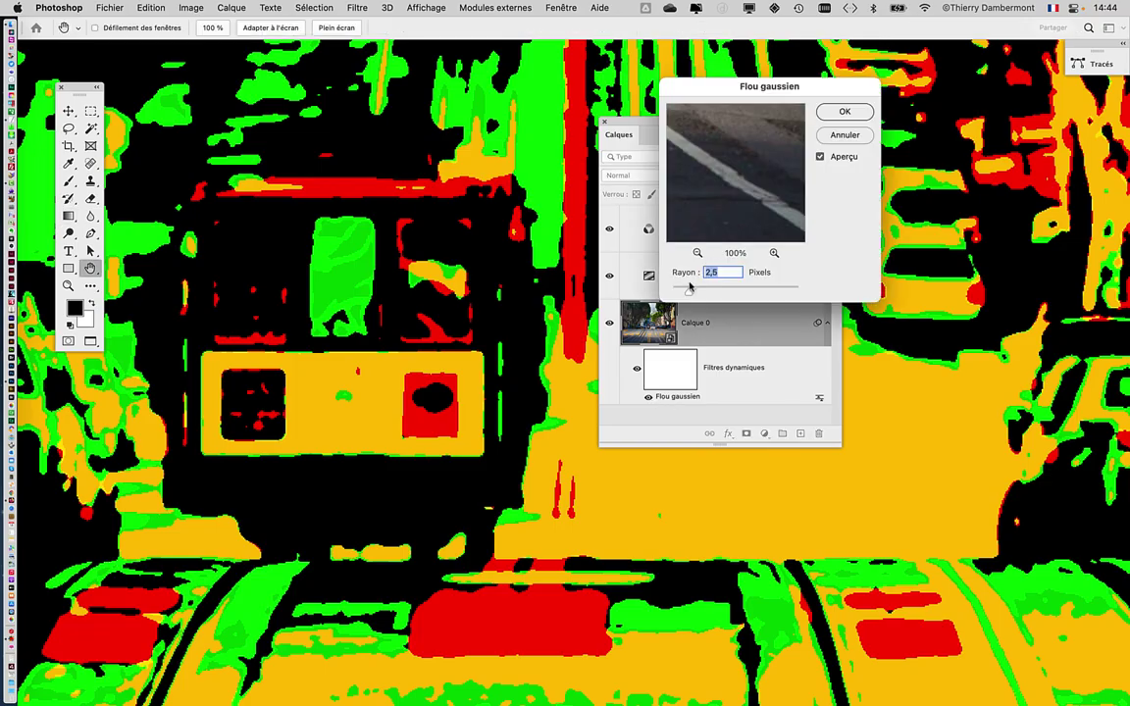
pyautogui.moveTo(690, 286); pyautogui.dragTo(682, 295)
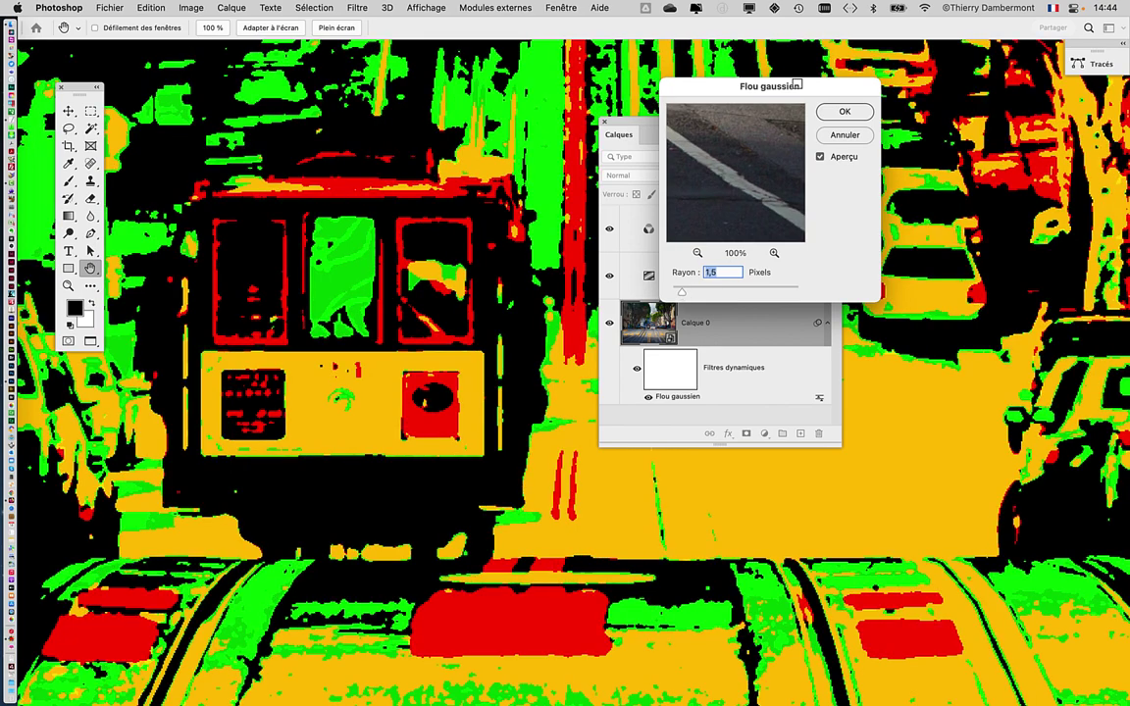
pyautogui.click(844, 111)
pyautogui.moveTo(636, 123); pyautogui.dragTo(936, 112)
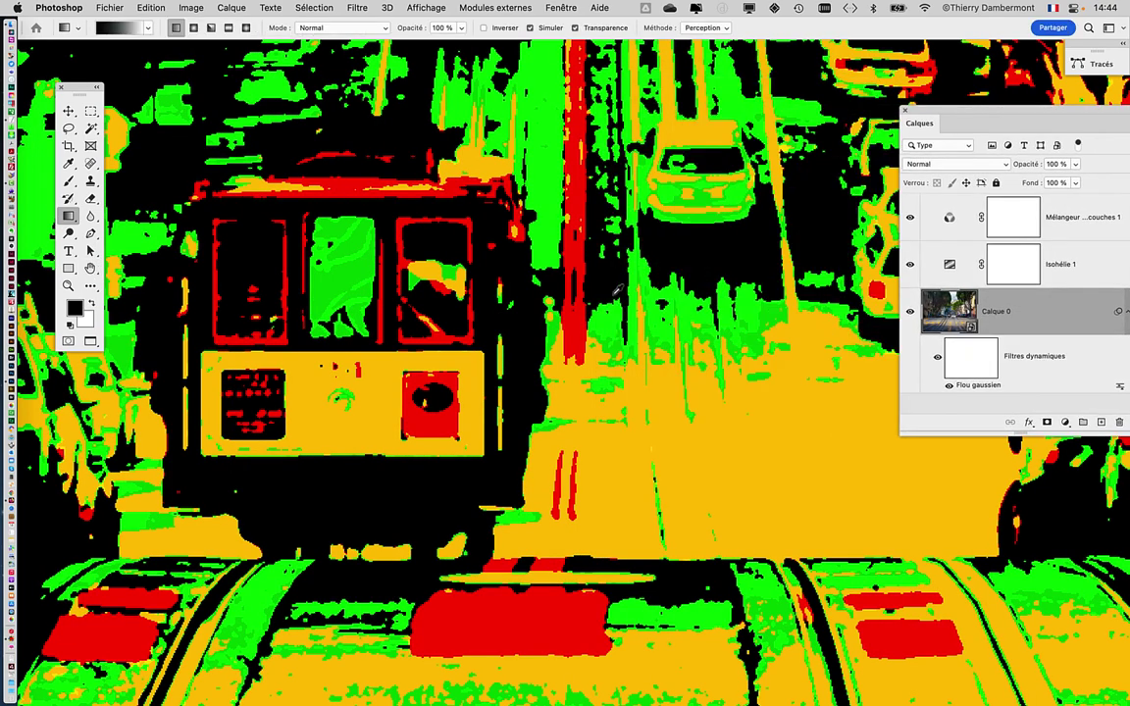
pyautogui.scroll(-5, 656, 329)
pyautogui.scroll(-4, 564, 284)
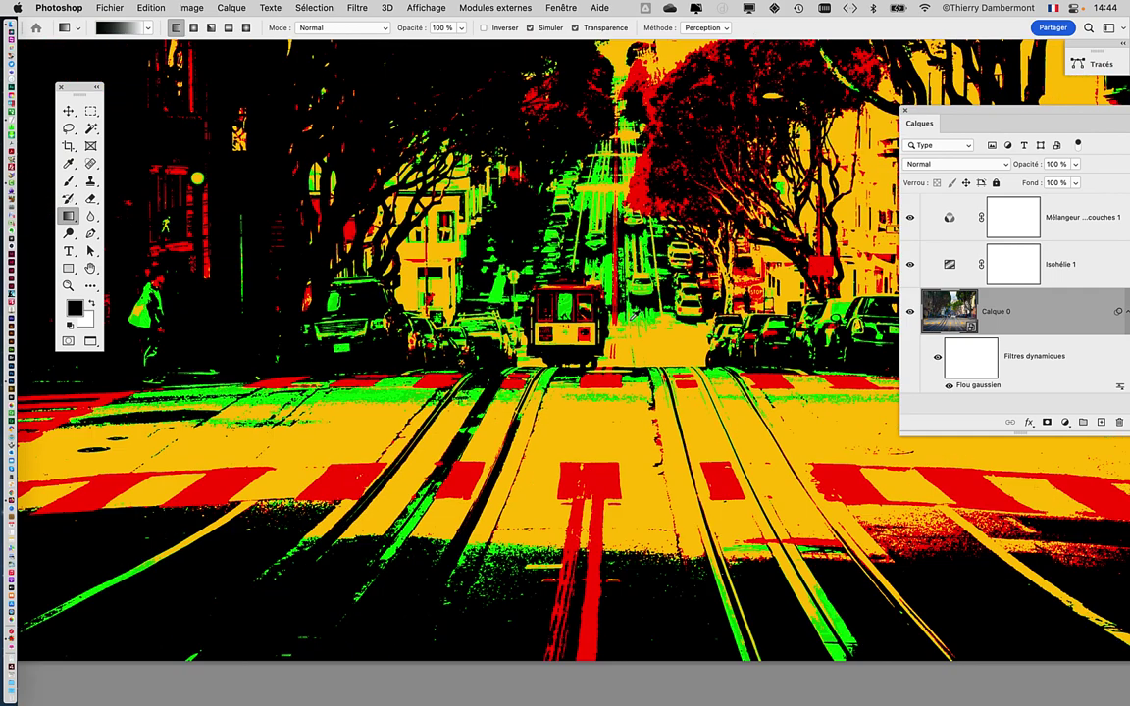
pyautogui.scroll(-2, 455, 409)
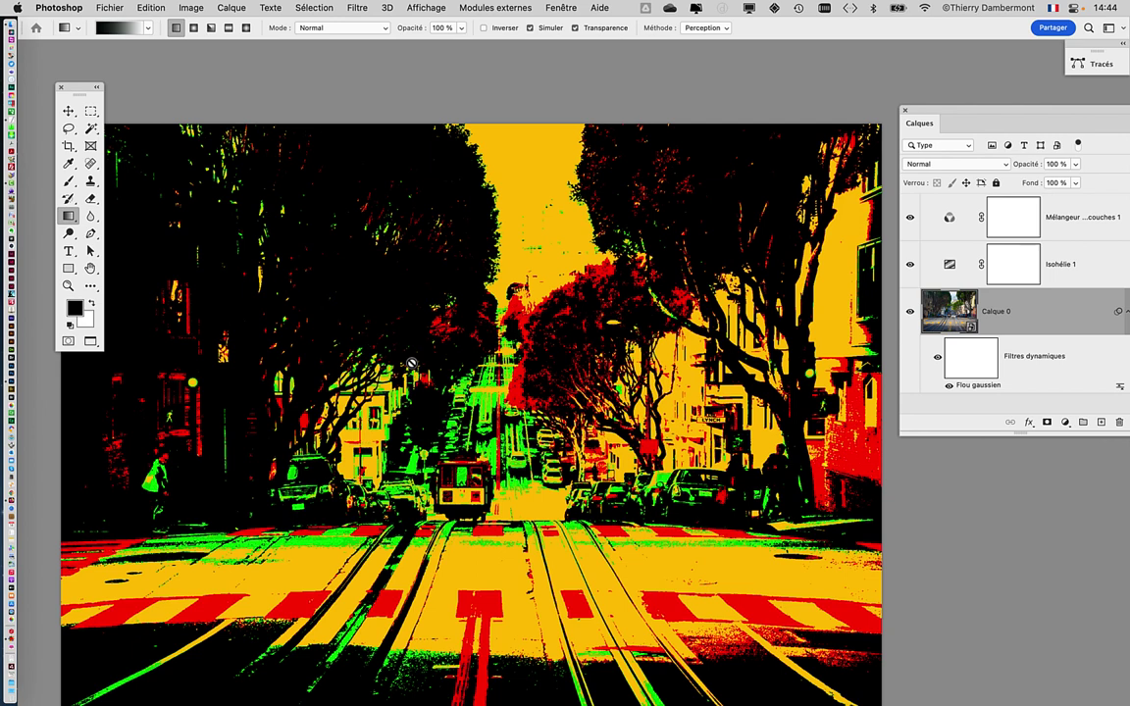
# Step: Open the Mélangeur de couches 1 adjustment's settings and set the Bleu contribution of the Vert output channel to +84%
pyautogui.click(951, 221)
pyautogui.doubleClick(952, 221)
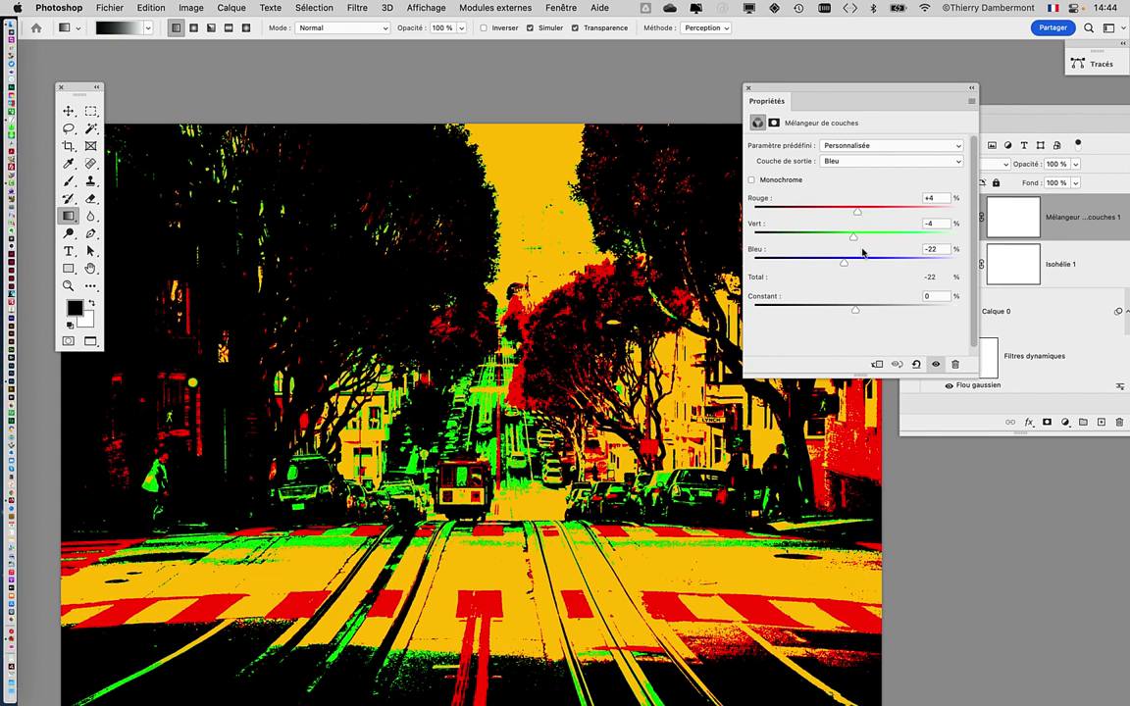
pyautogui.click(841, 162)
pyautogui.click(840, 150)
pyautogui.moveTo(882, 262)
pyautogui.mouseDown()
pyautogui.moveTo(920, 263)
pyautogui.moveTo(886, 263)
pyautogui.moveTo(898, 263)
pyautogui.mouseUp()
# Step: Set the channel mixer's Rouge output channel to Rouge +145%, Vert +182% and Bleu +97%
pyautogui.click(836, 157)
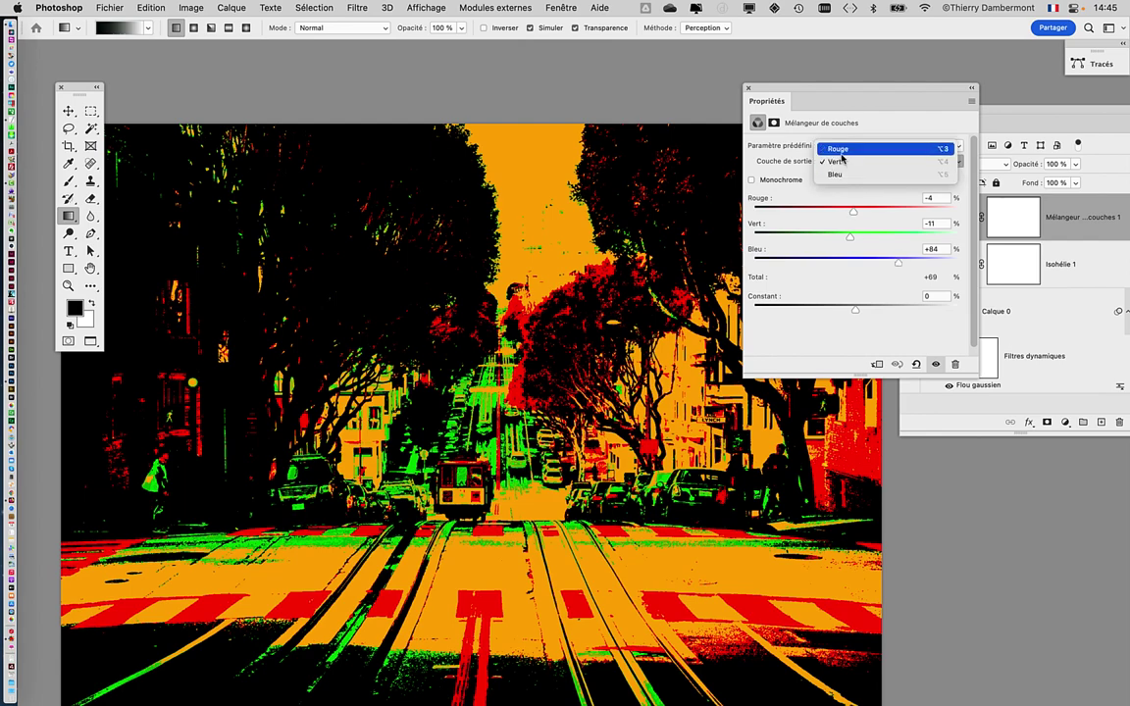
pyautogui.click(834, 149)
pyautogui.click(868, 210)
pyautogui.moveTo(868, 213); pyautogui.dragTo(931, 210)
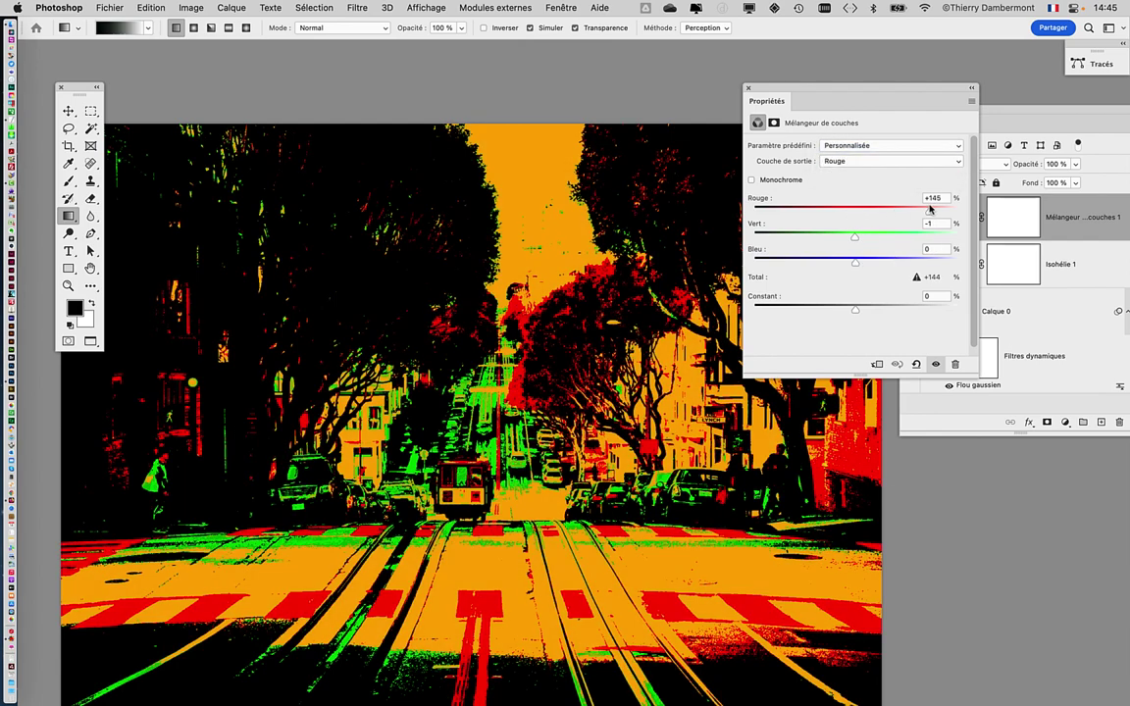
pyautogui.moveTo(858, 246); pyautogui.dragTo(947, 238)
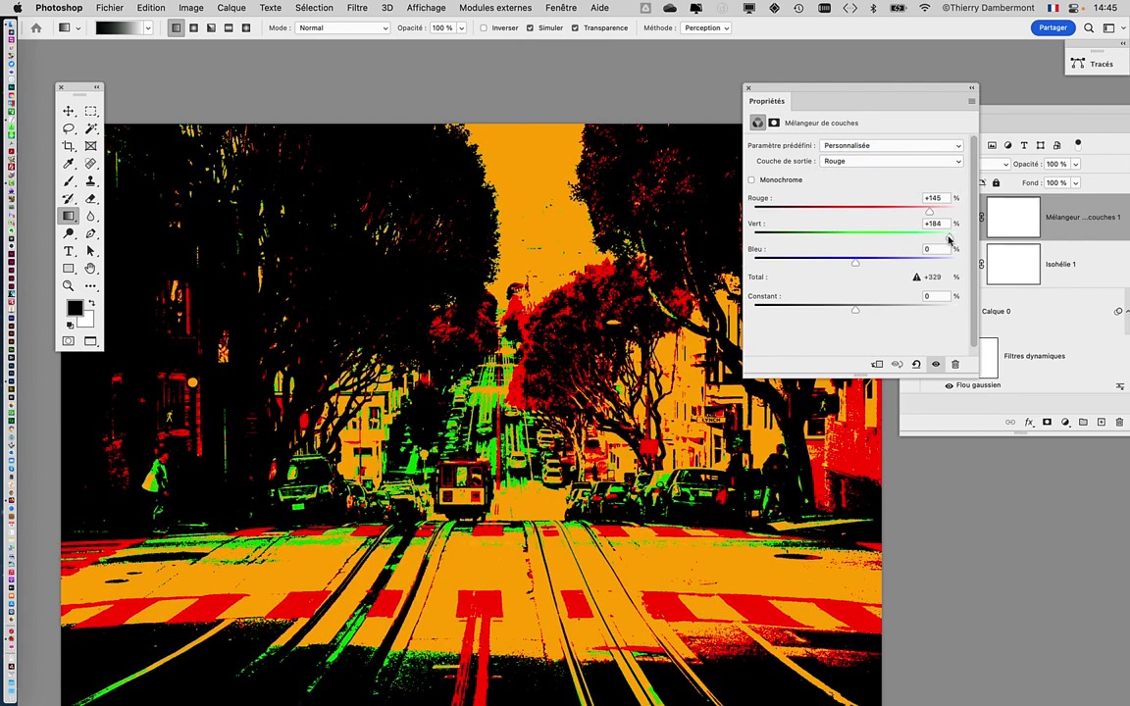
pyautogui.moveTo(854, 263); pyautogui.dragTo(905, 260)
# Step: Set the channel mixer's Vert output channel to Rouge +47%, Vert +26% and Bleu +64%
pyautogui.click(853, 161)
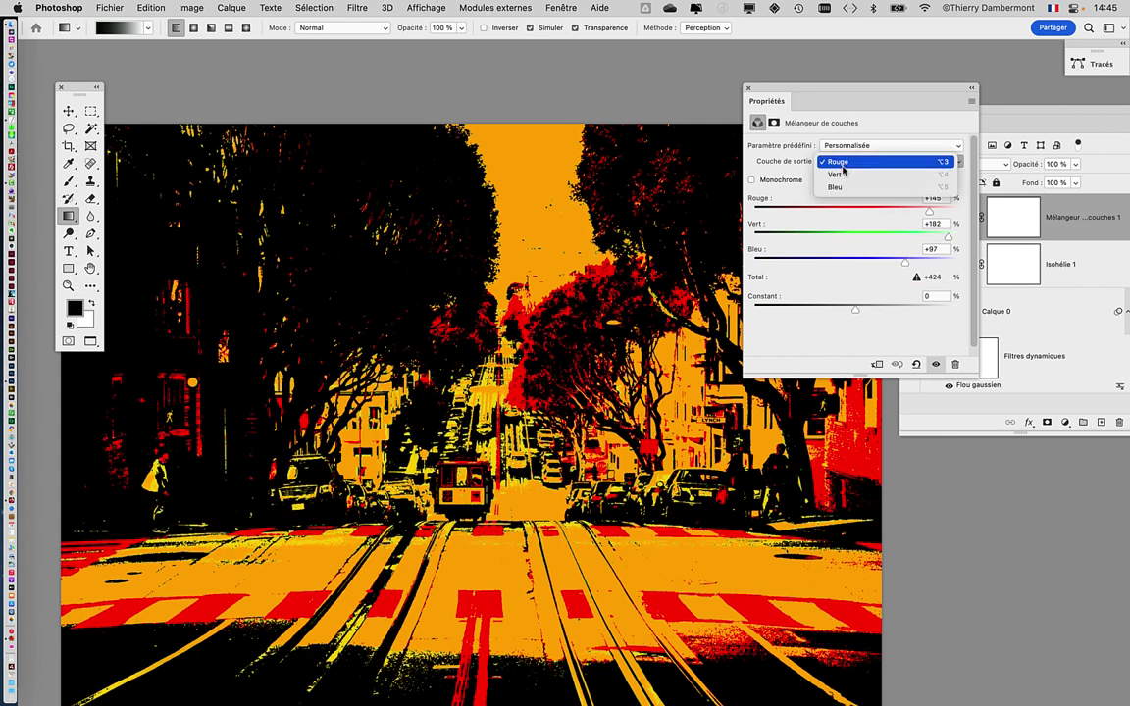
pyautogui.click(834, 173)
pyautogui.moveTo(857, 215); pyautogui.dragTo(880, 214)
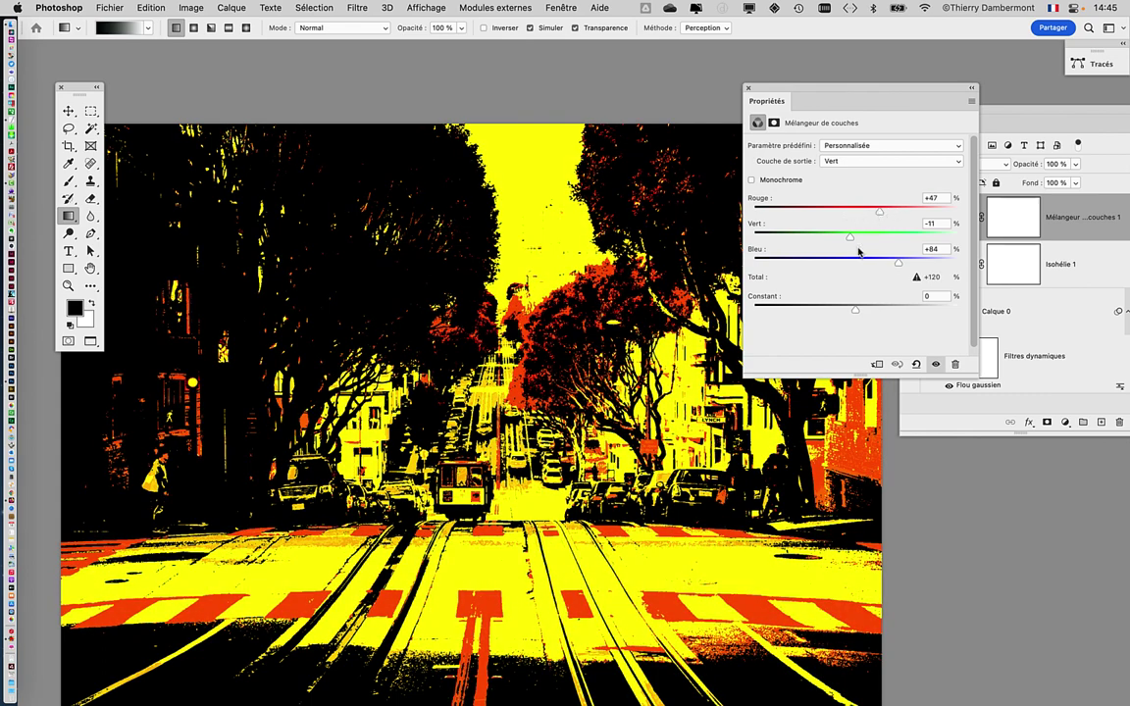
pyautogui.moveTo(849, 238); pyautogui.dragTo(889, 271)
# Step: Set the Rouge contribution of the channel mixer's Bleu output channel to +86% and check the colours around the tram
pyautogui.click(863, 161)
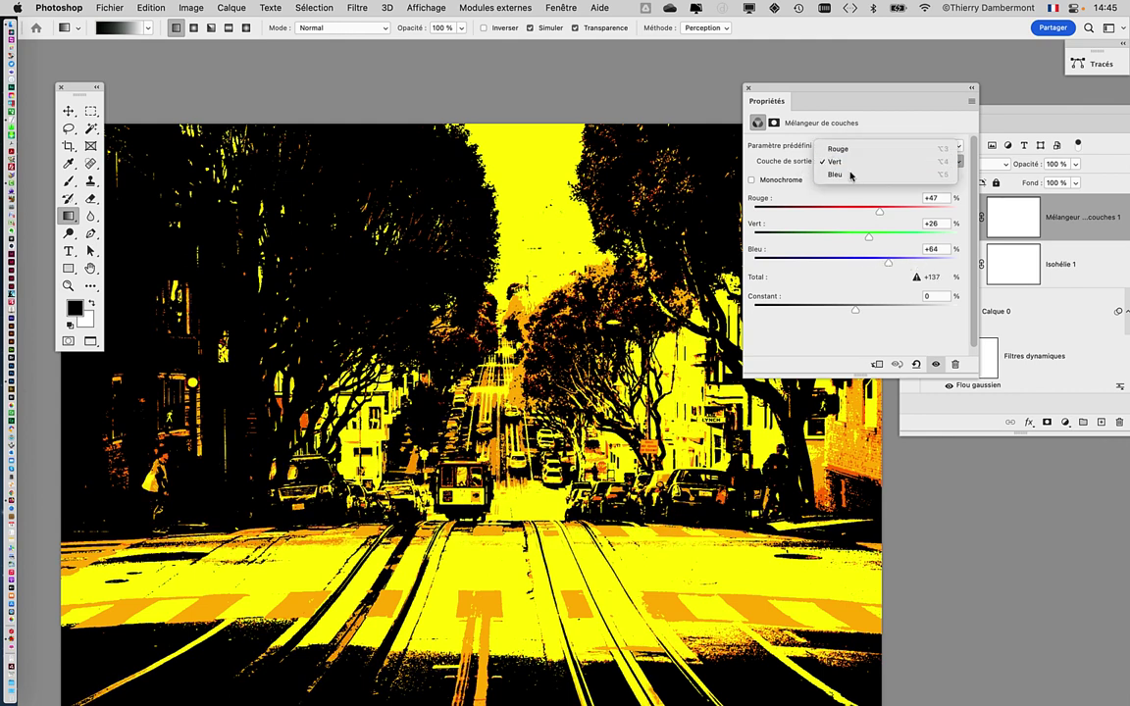
pyautogui.click(850, 174)
pyautogui.moveTo(864, 213); pyautogui.dragTo(900, 212)
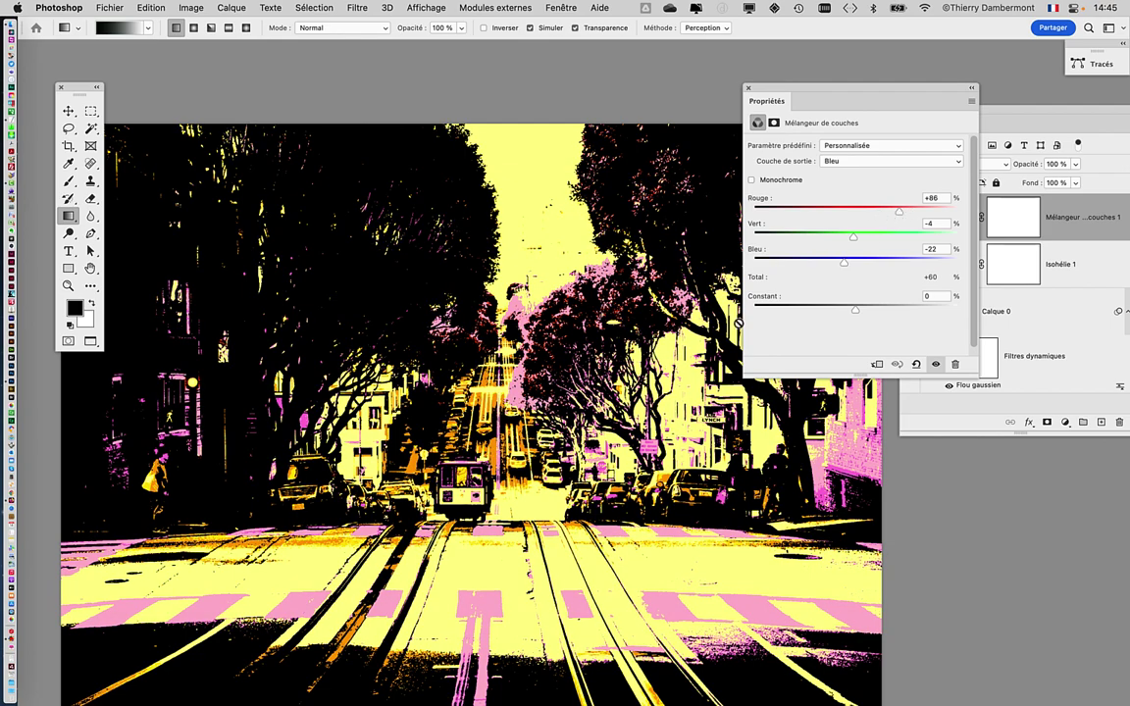
pyautogui.scroll(3, 552, 406)
pyautogui.scroll(3, 557, 386)
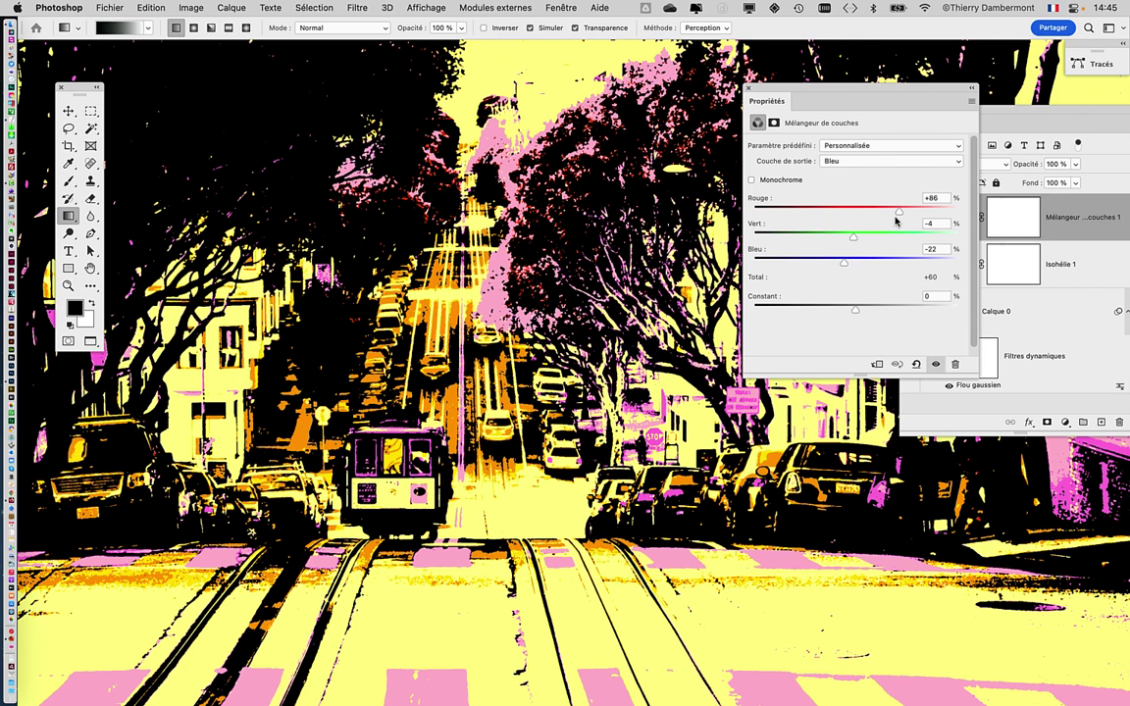
# Step: Save the document as pexels-photo-258447-MELANGEUR-DE-COUCHES-03.psd in the colorisation de décors folder, accepting the default format options
pyautogui.click(100, 7)
pyautogui.click(131, 142)
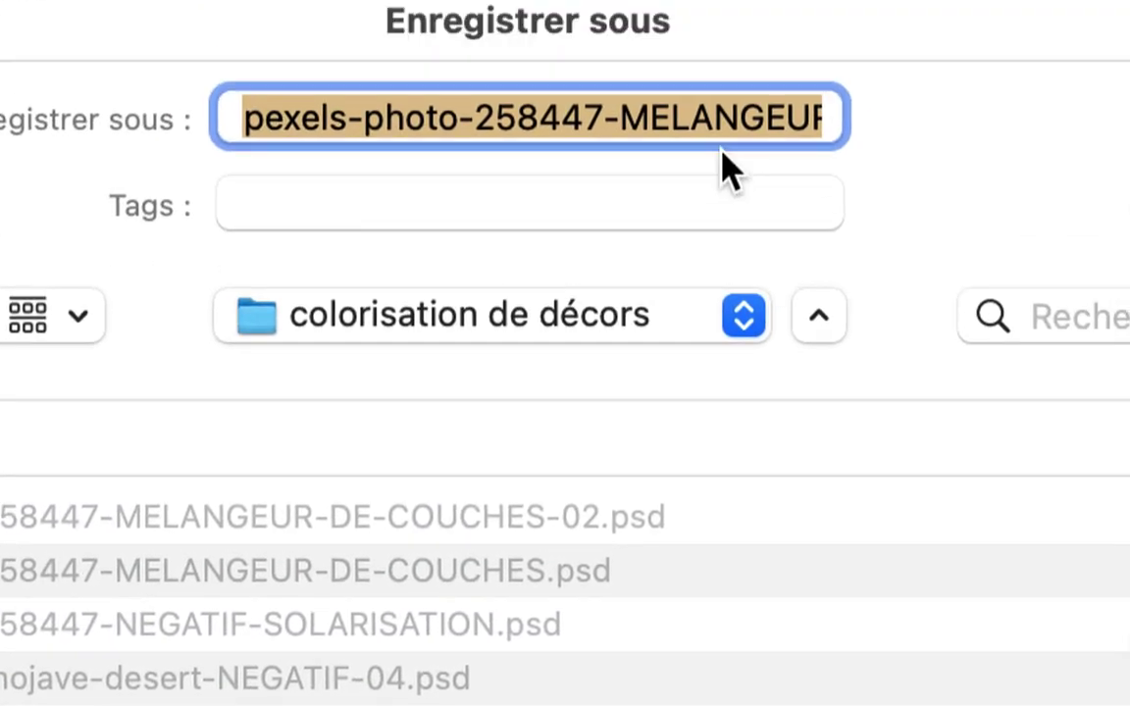
pyautogui.click(741, 122)
pyautogui.press('super+Right')
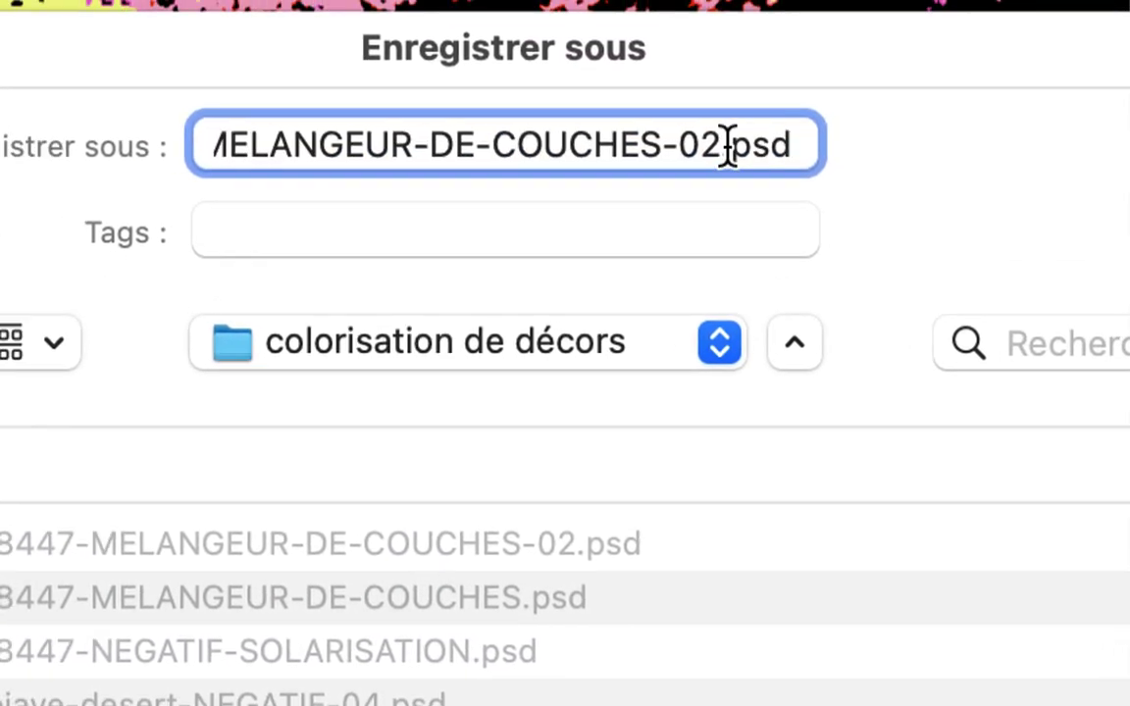
pyautogui.moveTo(733, 152); pyautogui.dragTo(716, 147)
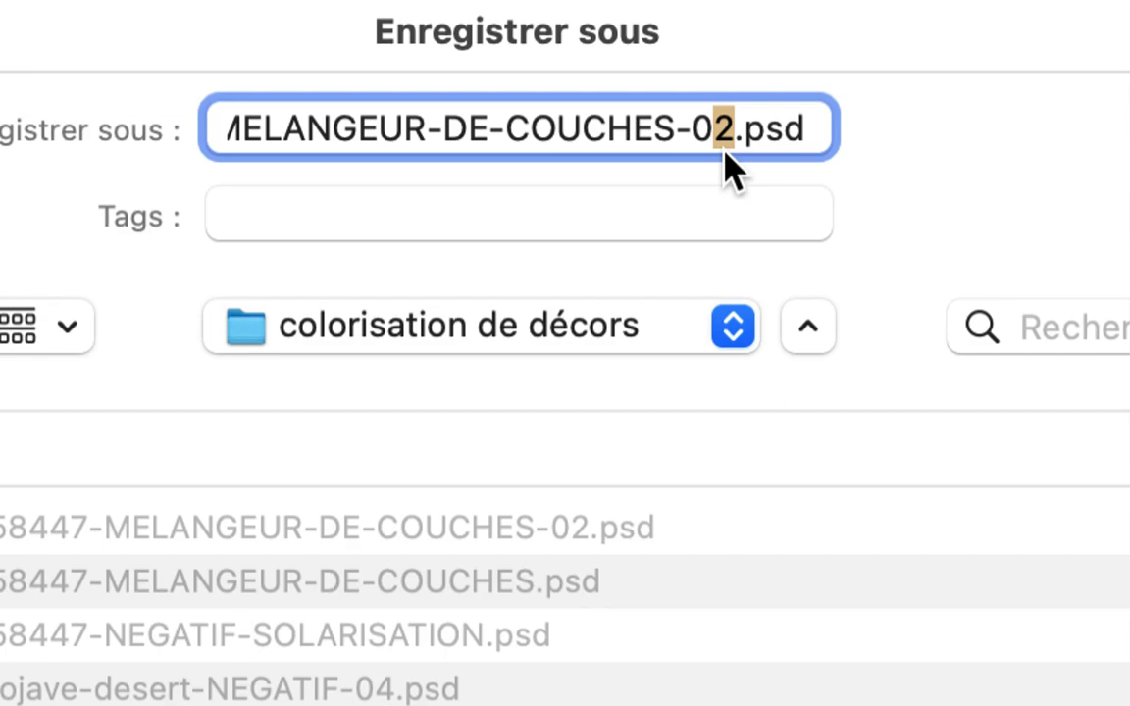
pyautogui.write('3')
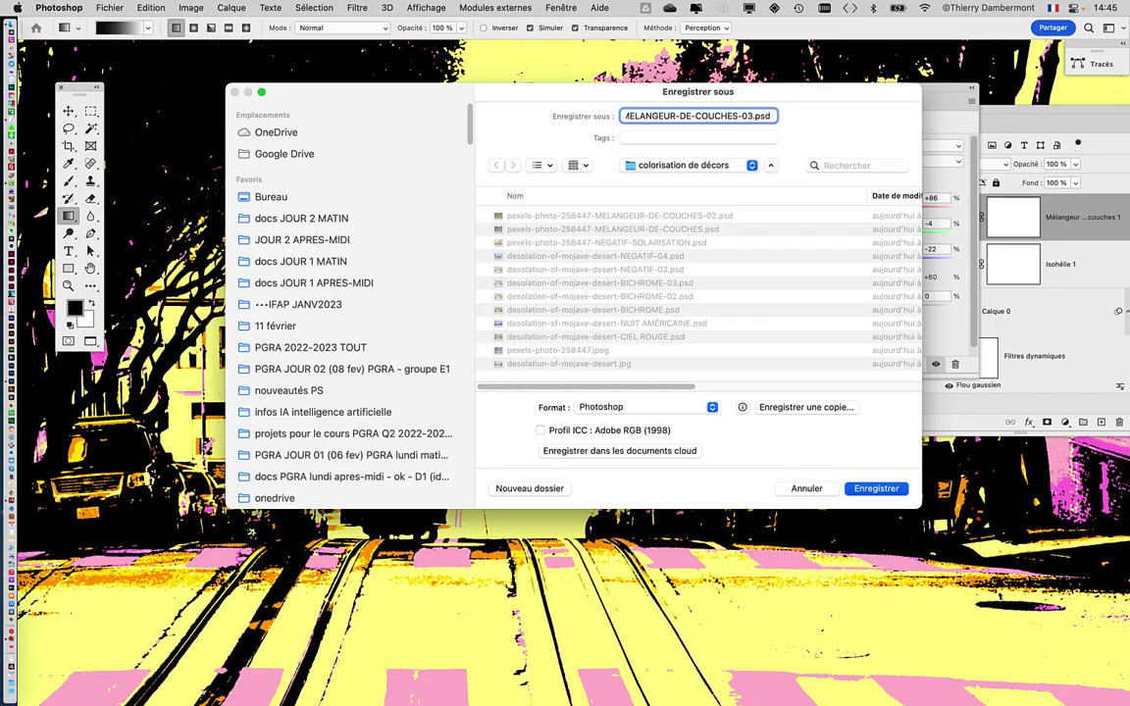
pyautogui.press('Return')
pyautogui.press('Return')
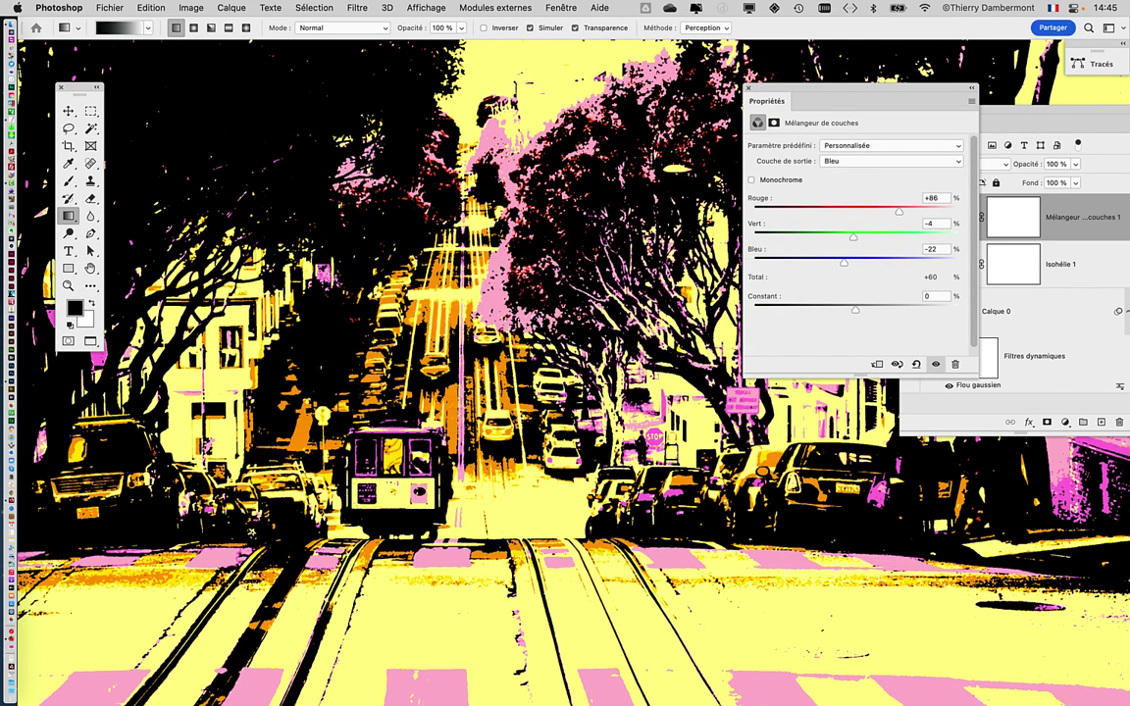
# Step: Save another version as pexels-photo-258447-MELANGEUR-DE-COUCHES-04.psd in the same folder, keeping maximum compatibility enabled
pyautogui.click(109, 8)
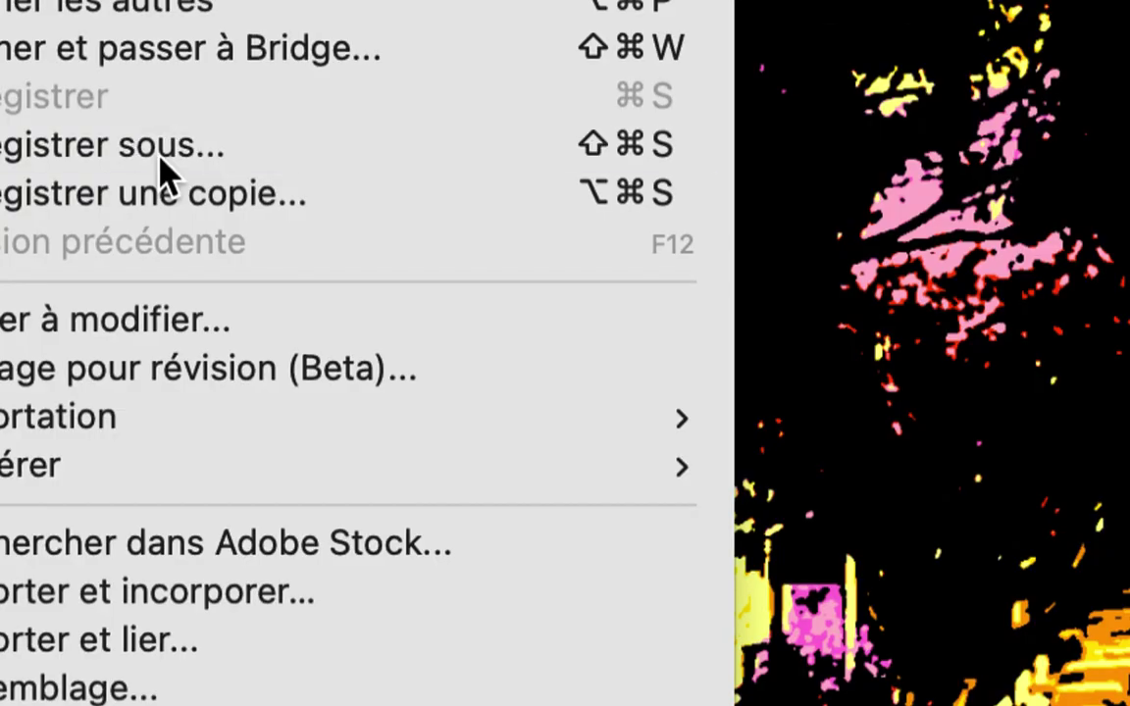
pyautogui.click(159, 162)
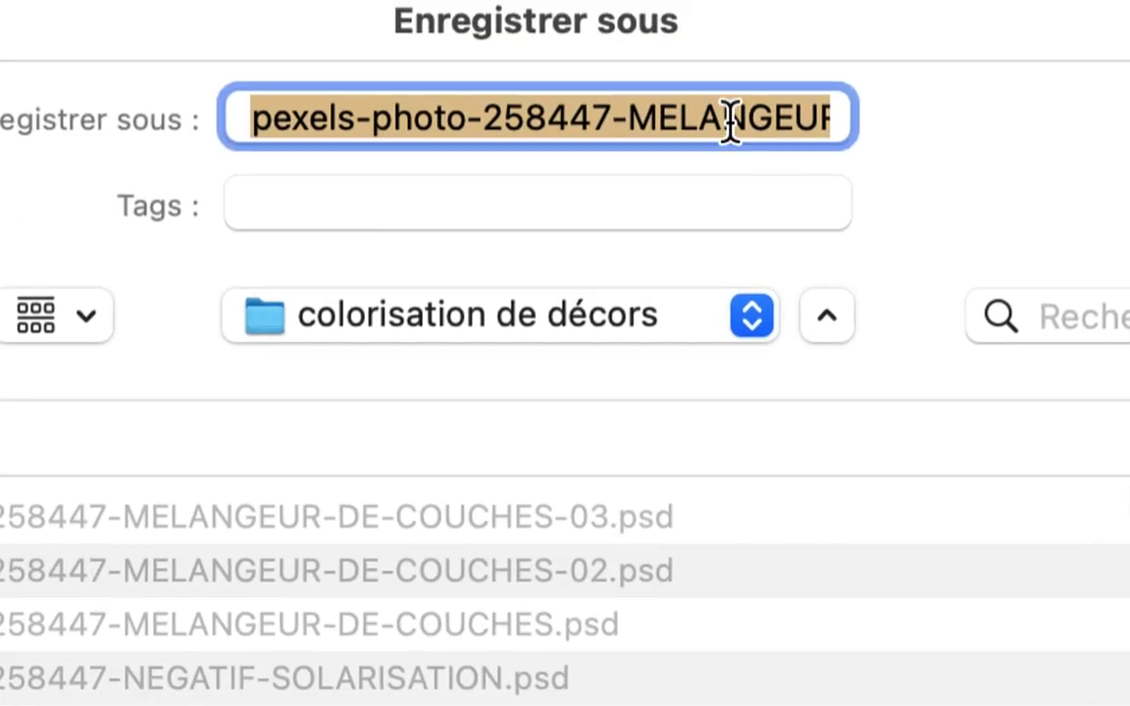
pyautogui.click(745, 116)
pyautogui.press('super+Right')
pyautogui.press('Left')
pyautogui.press('Left')
pyautogui.press('Left')
pyautogui.press('Left')
pyautogui.hotkey('shift', 'Left')
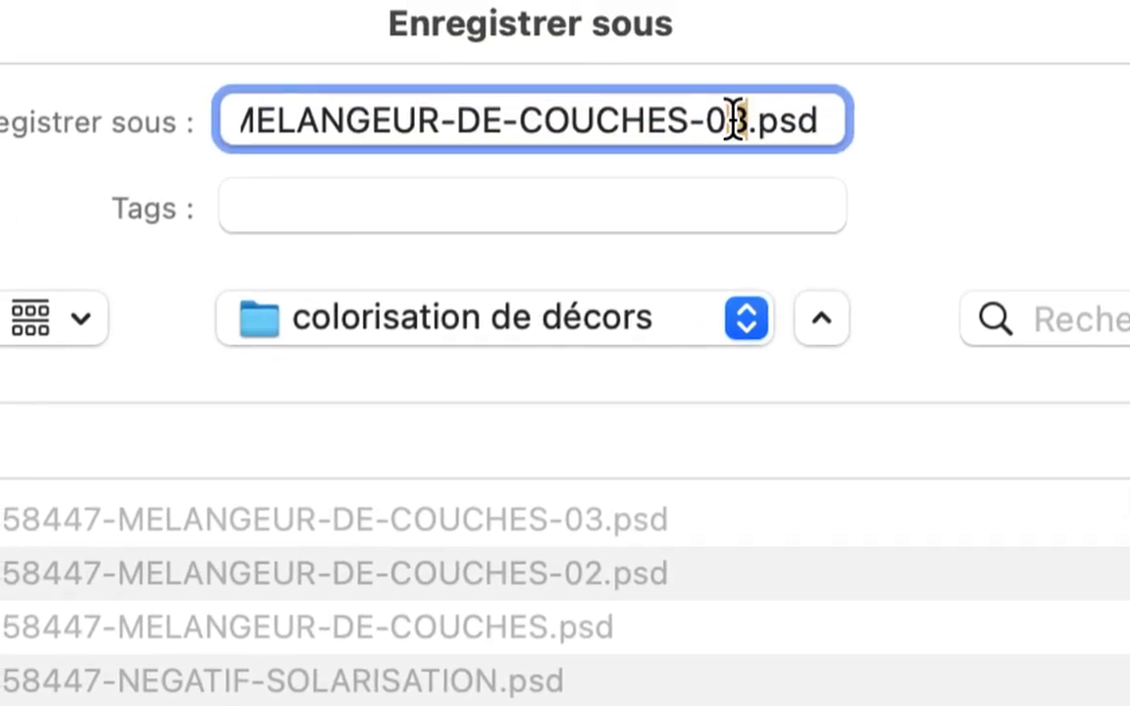
pyautogui.write('4')
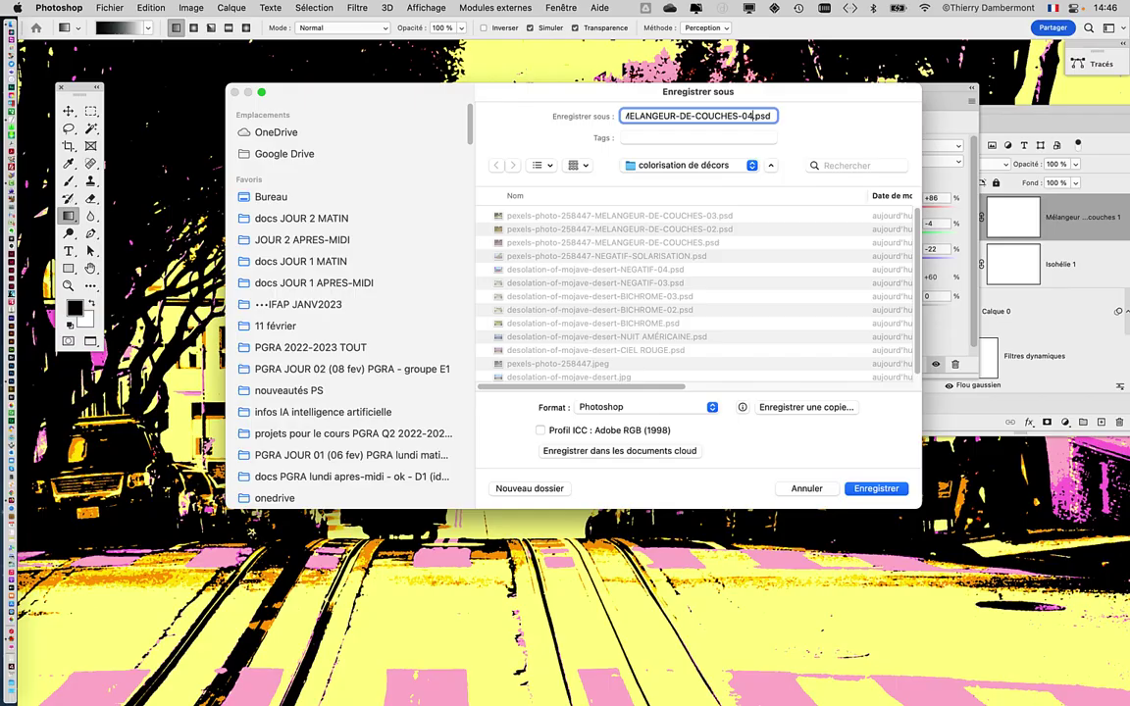
pyautogui.press('Return')
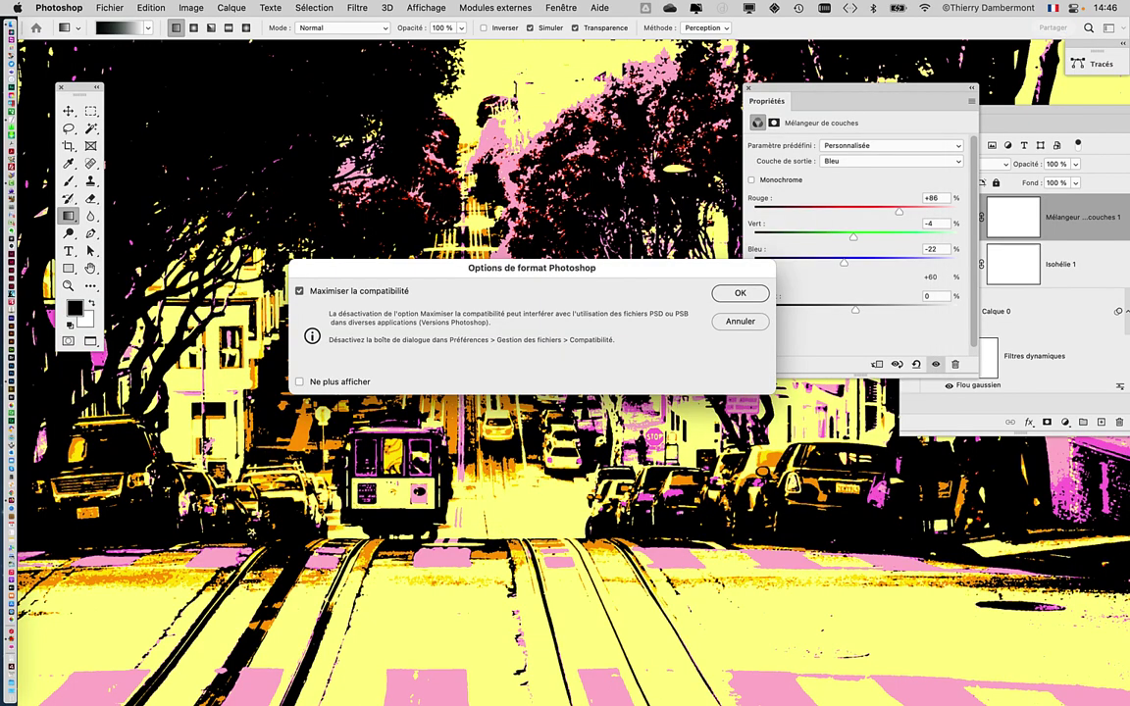
pyautogui.press('Return')
pyautogui.press('super+0')
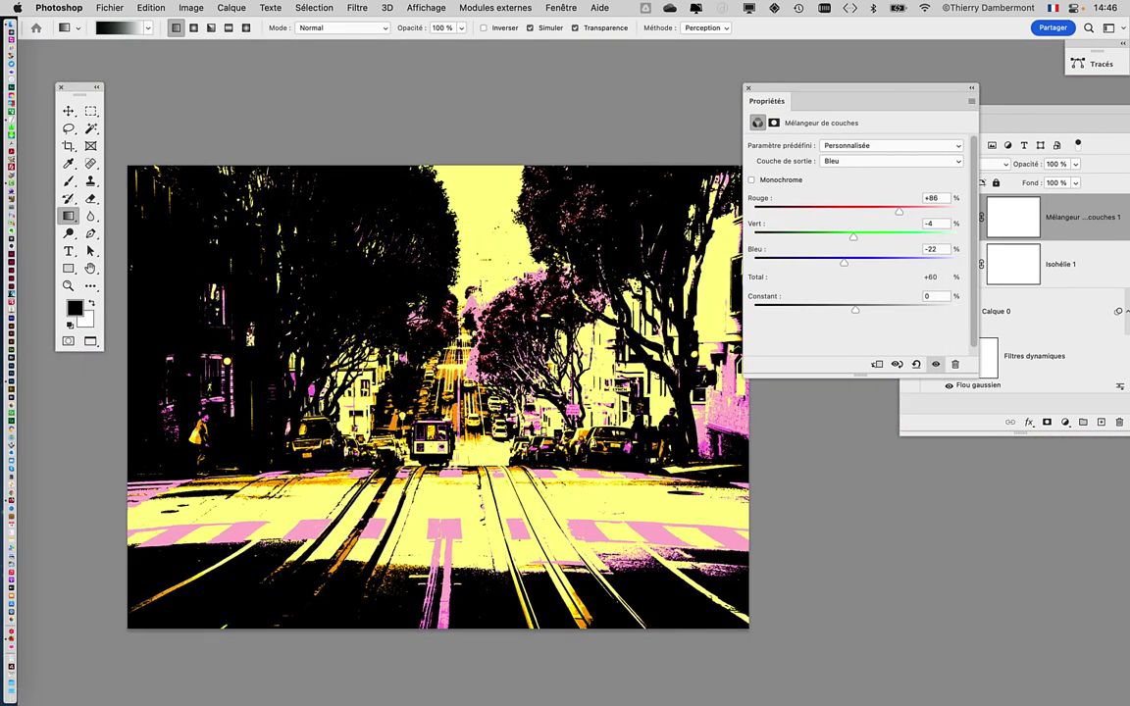
pyautogui.press('super+plus')
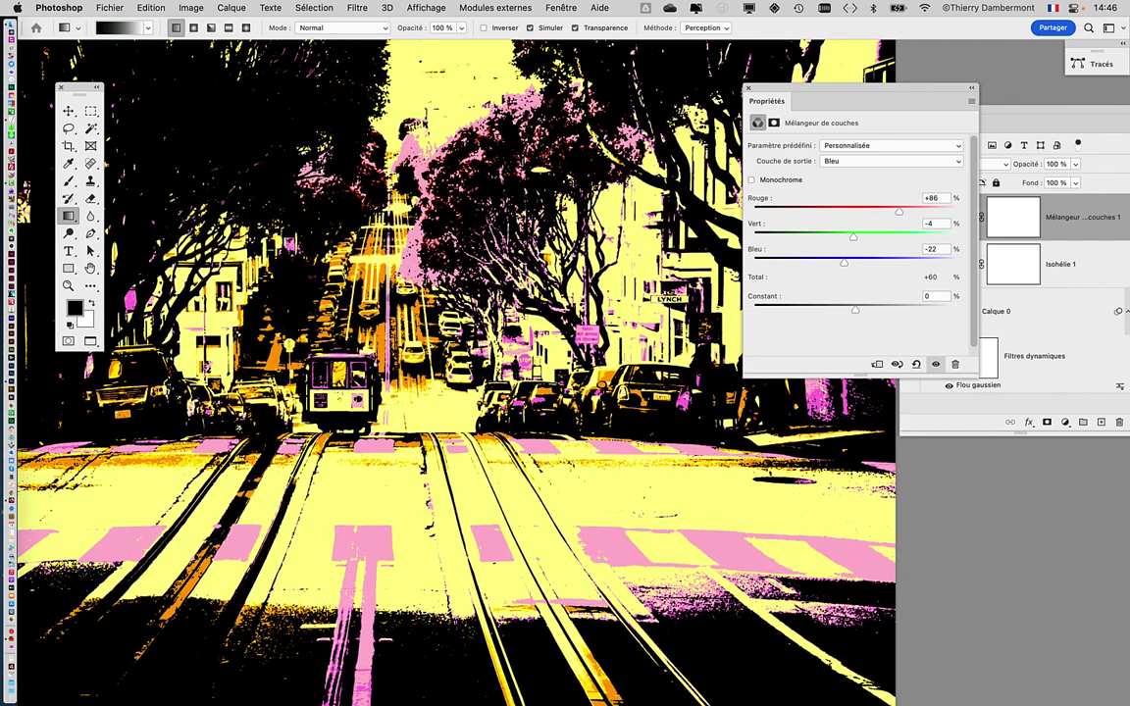